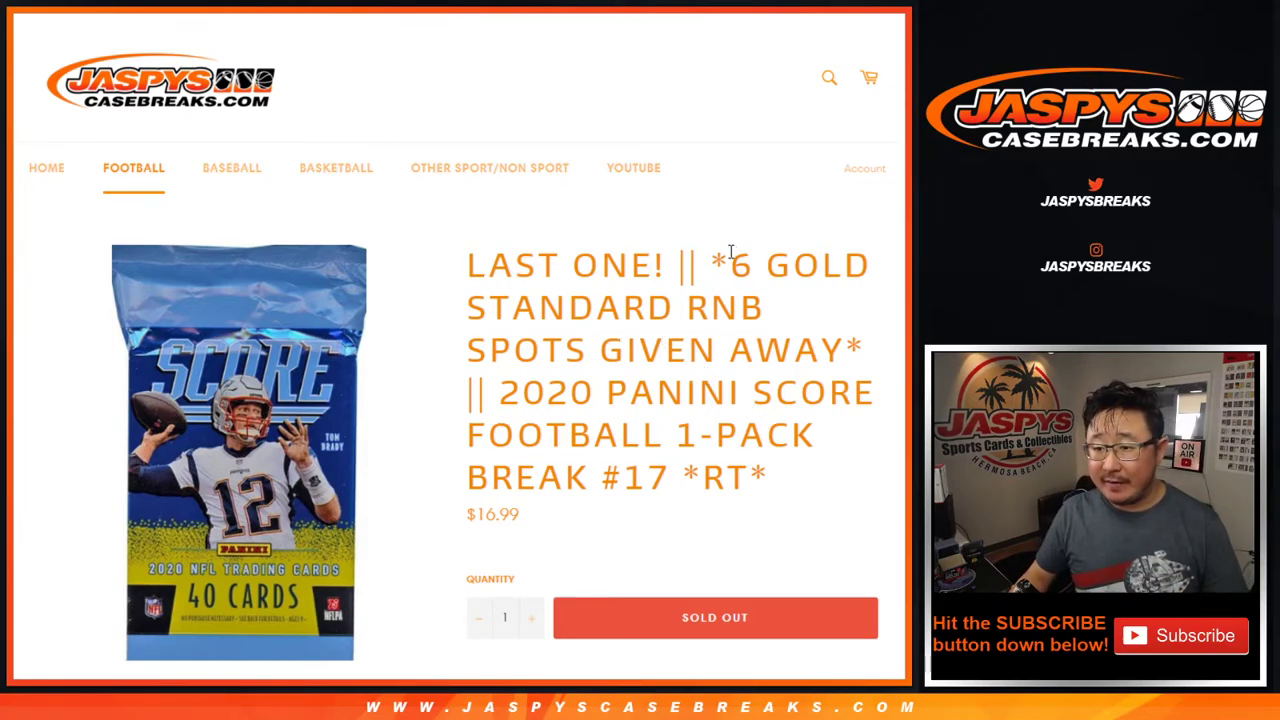
# - Highlight the six giveaway spots in the title and the note about randomizing customer names
pyautogui.moveTo(731, 251); pyautogui.dragTo(838, 349)
pyautogui.click(838, 349)
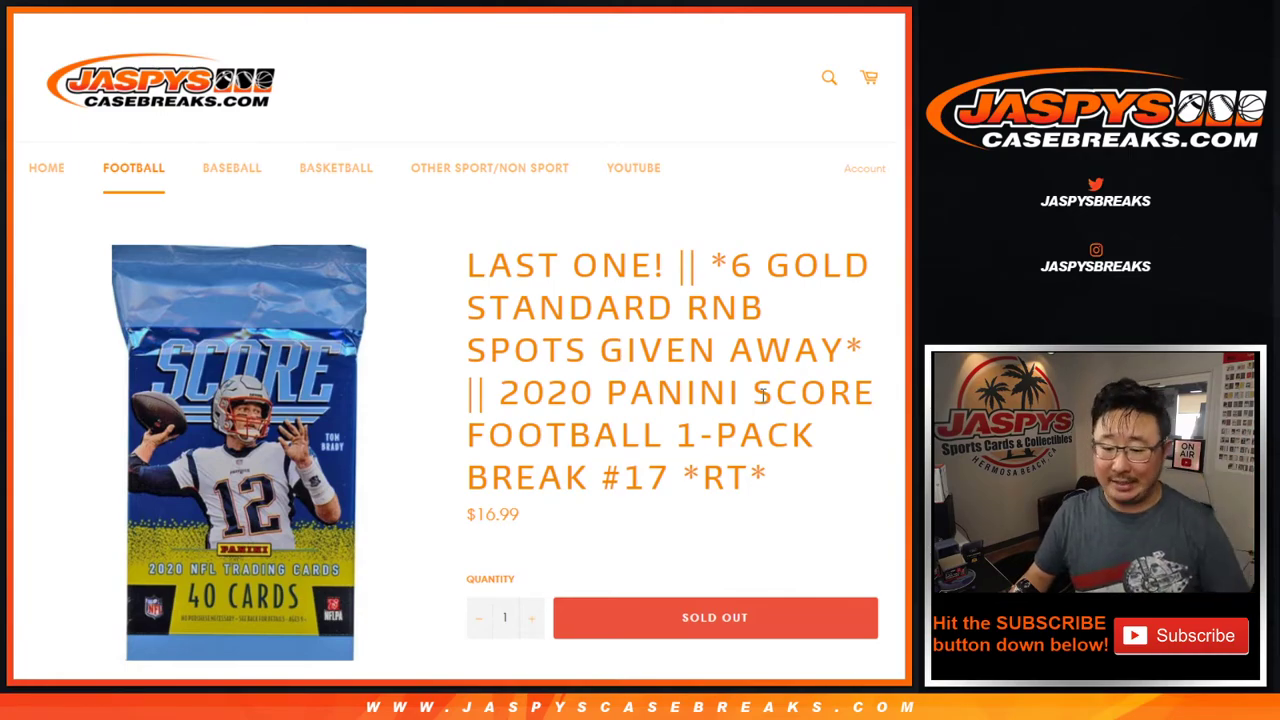
pyautogui.scroll(-3, 760, 395)
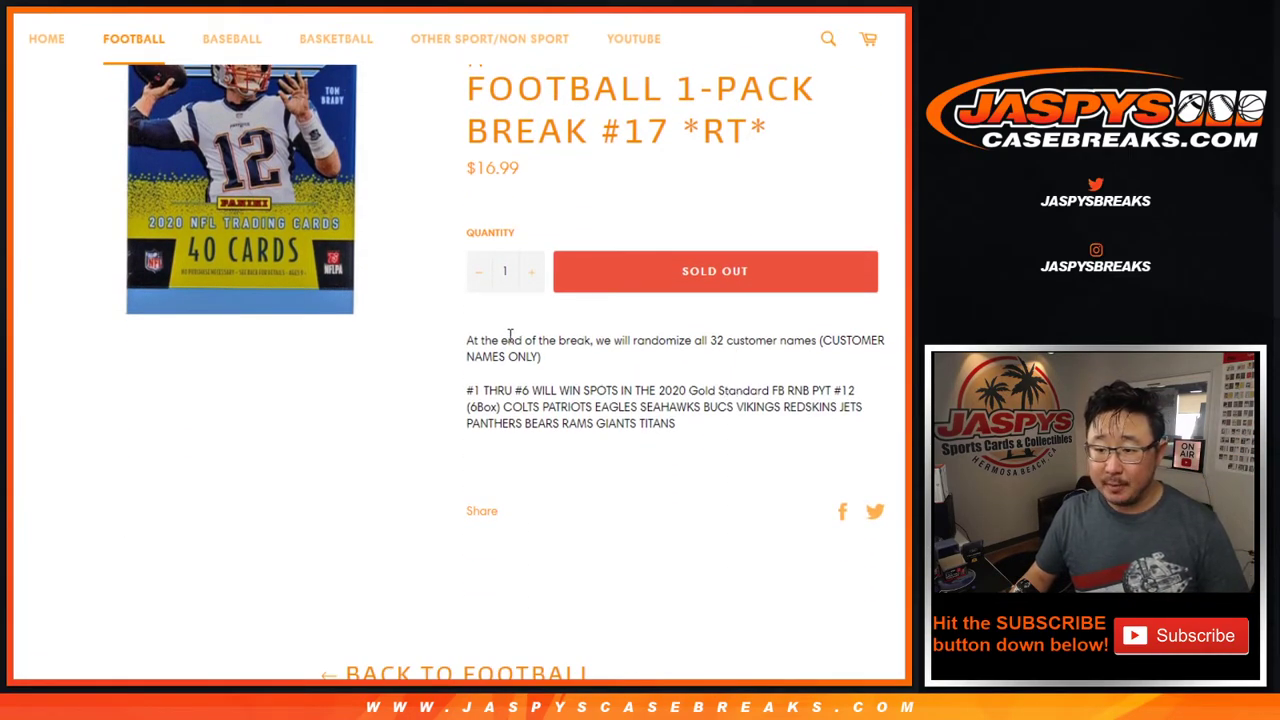
pyautogui.moveTo(508, 336); pyautogui.dragTo(643, 366)
pyautogui.click(643, 366)
pyautogui.scroll(3, 643, 380)
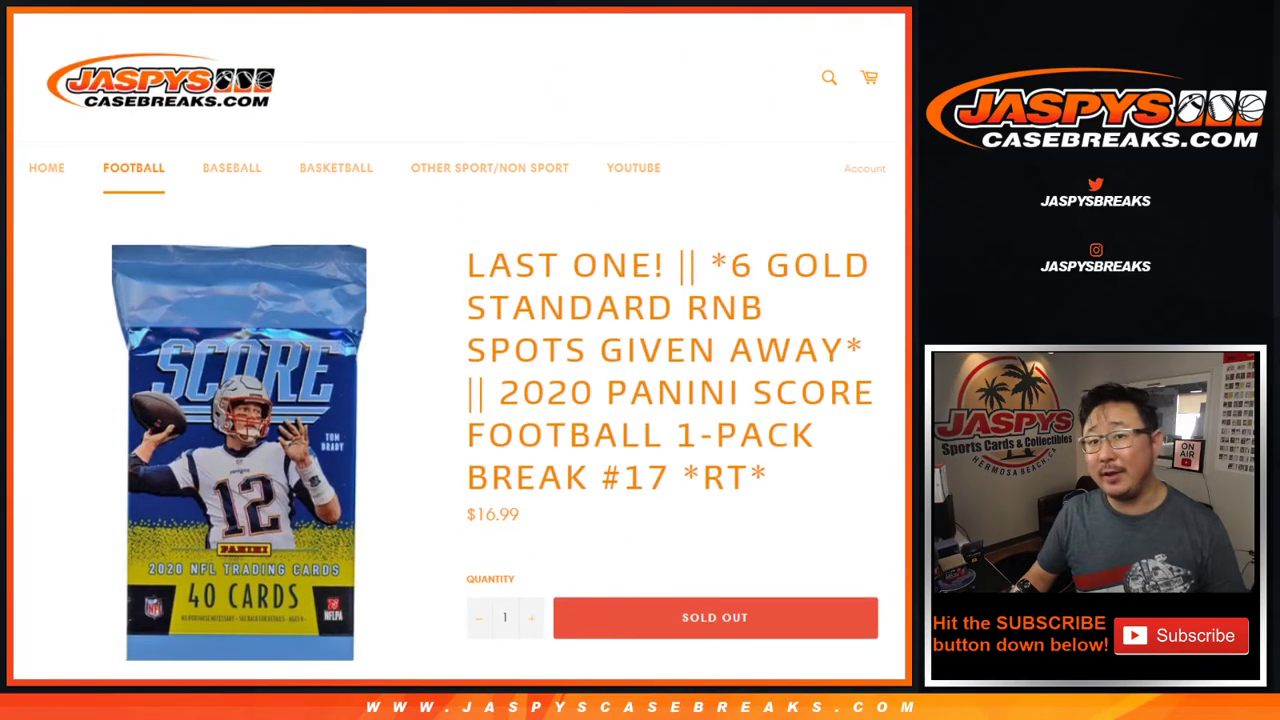
# - Roll the two virtual dice on RANDOM.ORG's Dice Roller
pyautogui.hotkey('ctrl', 'Tab')
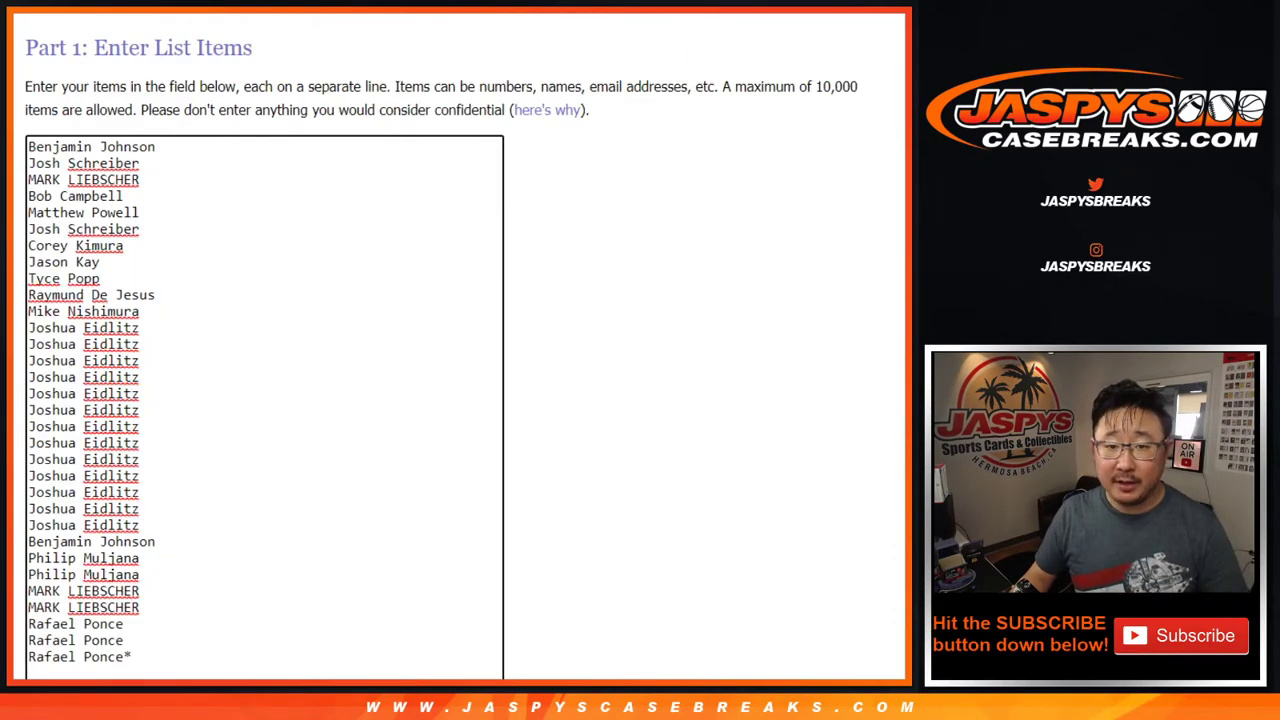
pyautogui.hotkey('ctrl', 'Tab')
pyautogui.hotkey('ctrl', 'Tab')
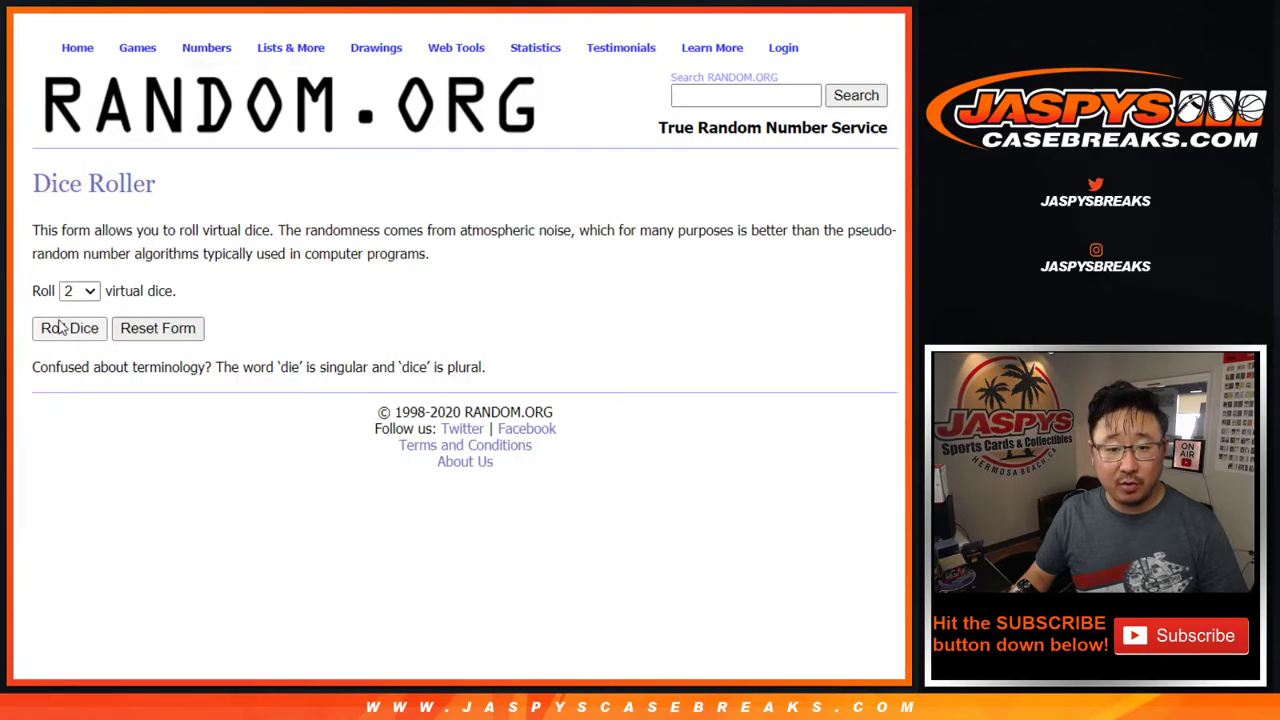
pyautogui.click(70, 326)
pyautogui.hotkey('ctrl', 'Tab')
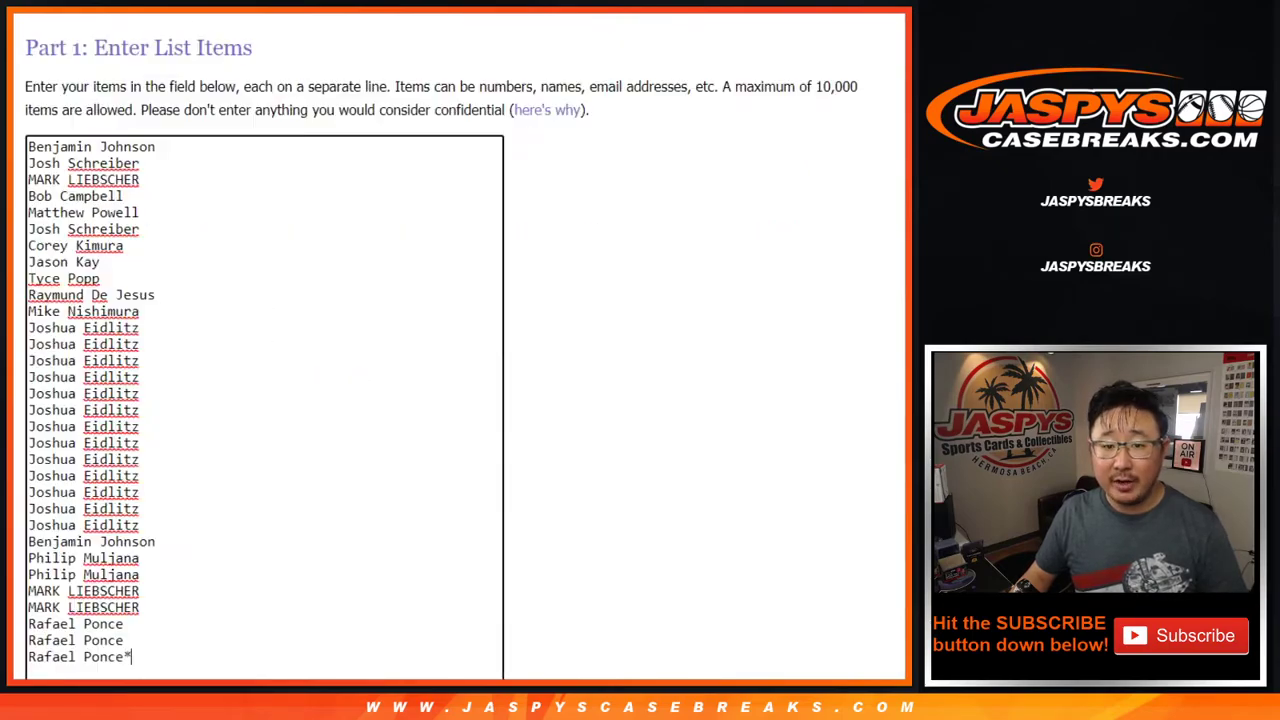
# - Randomize the 32 customer names, then reshuffle them five more times
pyautogui.scroll(-2, 120, 608)
pyautogui.click(69, 637)
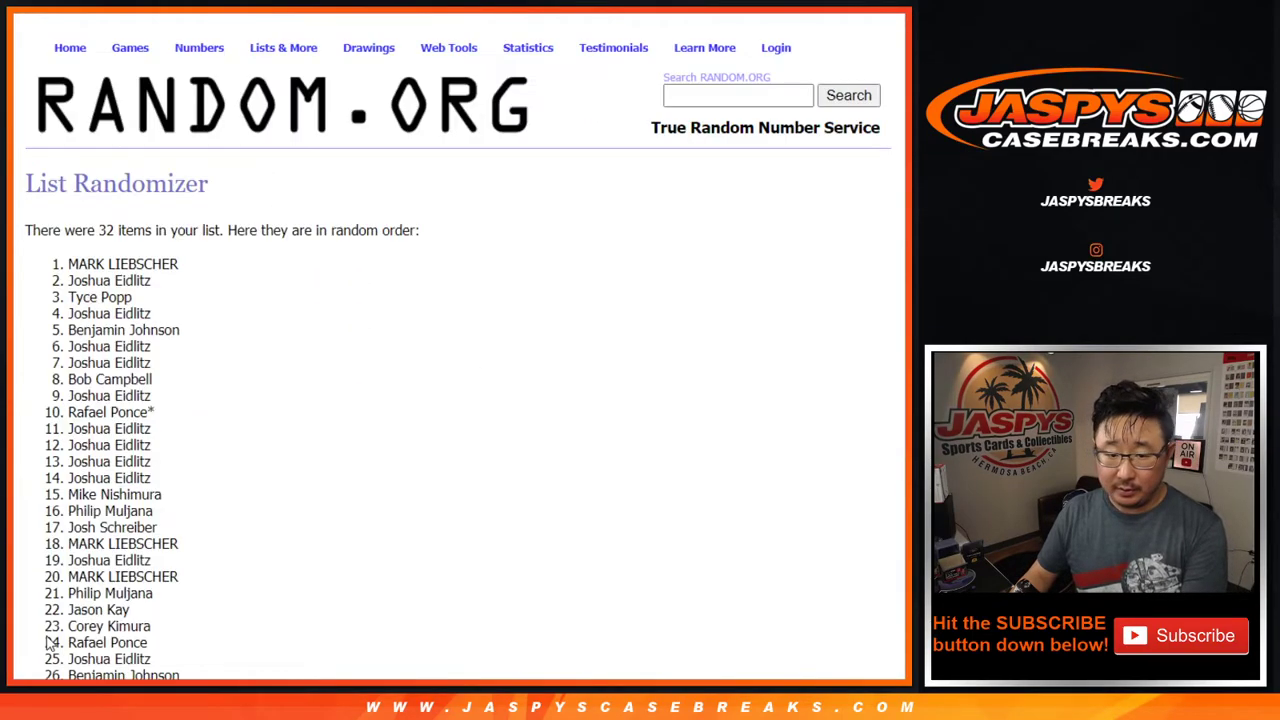
pyautogui.scroll(-3, 48, 640)
pyautogui.click(48, 637)
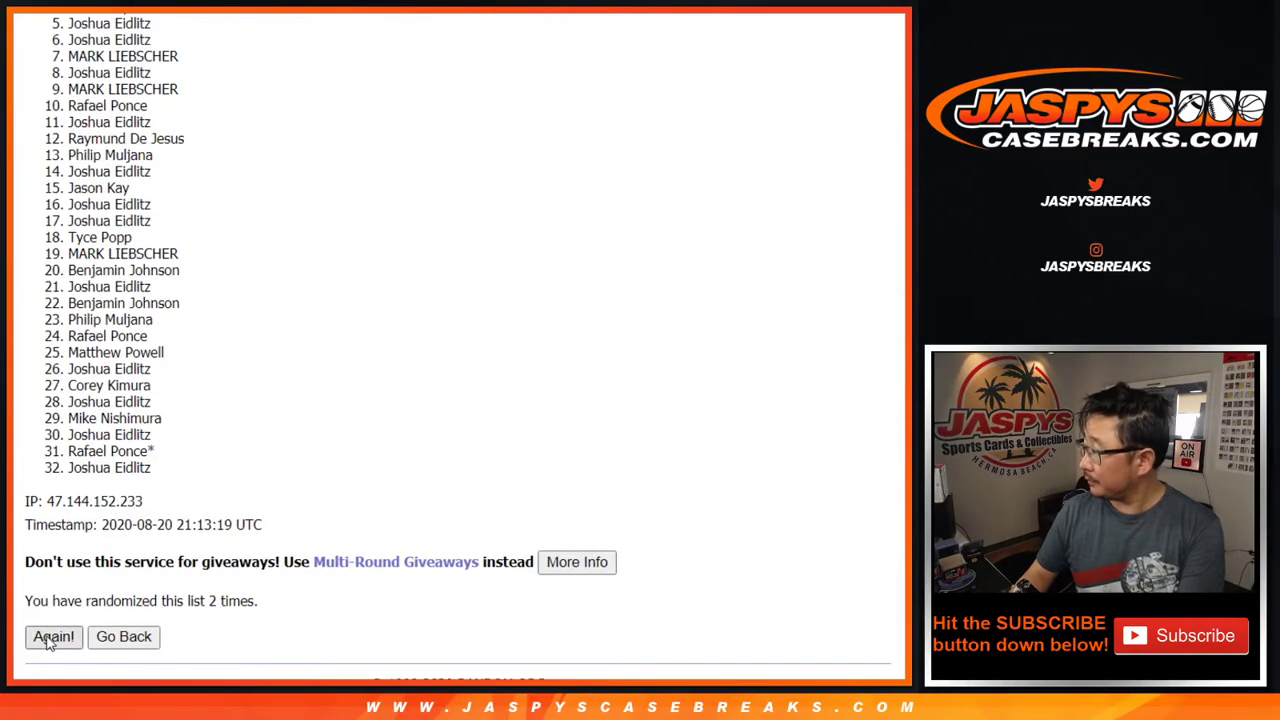
pyautogui.click(50, 637)
pyautogui.scroll(-5, 46, 643)
pyautogui.click(50, 637)
pyautogui.scroll(-5, 48, 645)
pyautogui.click(50, 637)
pyautogui.scroll(-5, 49, 643)
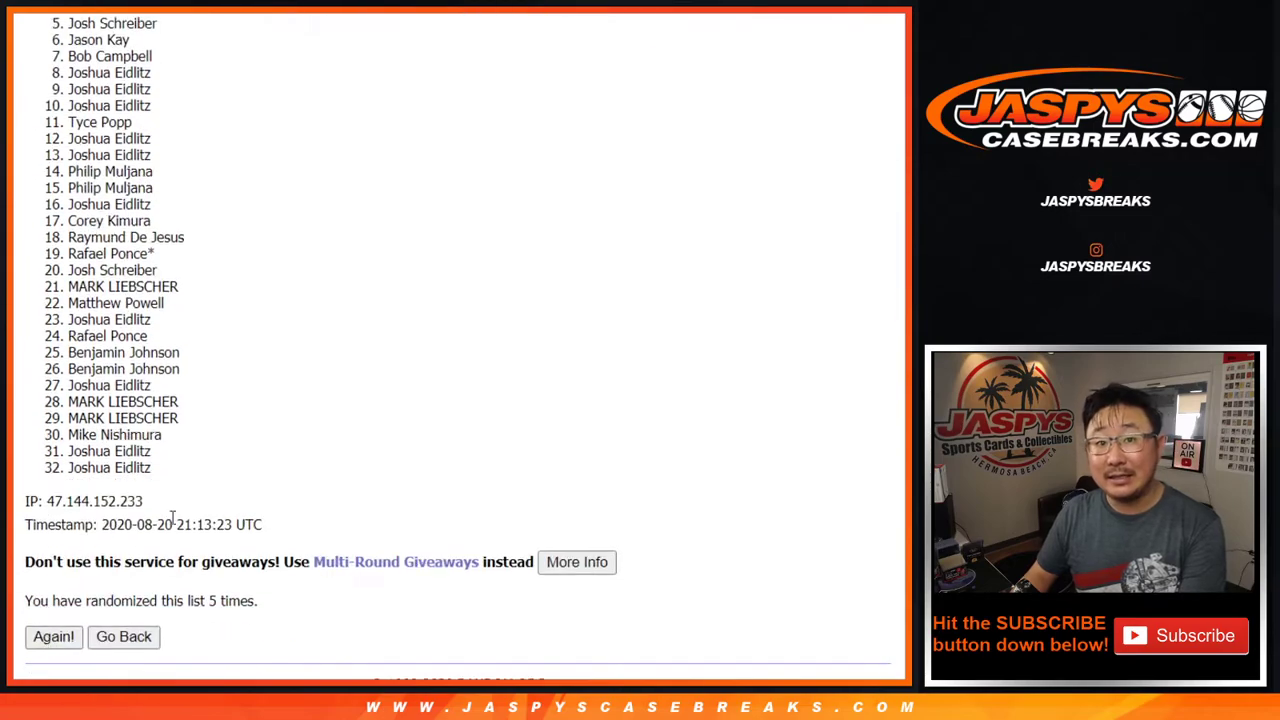
pyautogui.press('Return')
pyautogui.scroll(2, 210, 462)
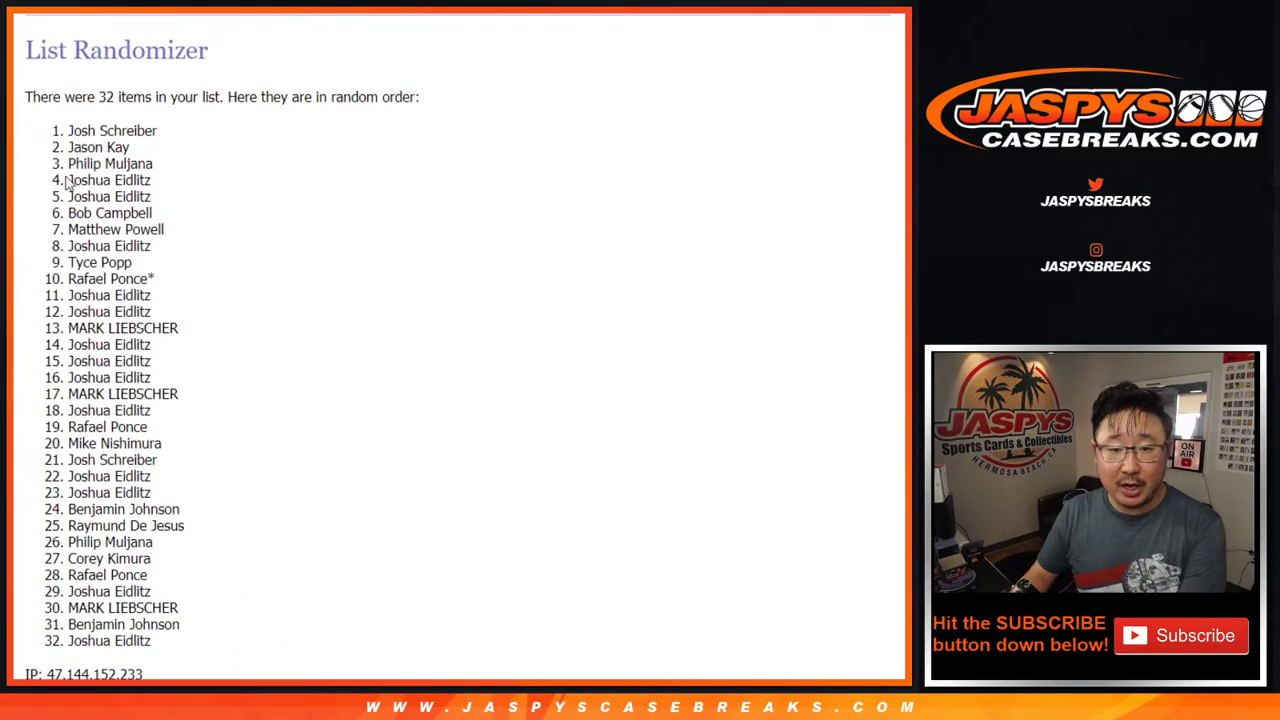
# - Paste the shuffled customer names into column A at A1, replacing the old giveaway text
pyautogui.moveTo(66, 138); pyautogui.dragTo(183, 640)
pyautogui.hotkey('ctrl', 'c')
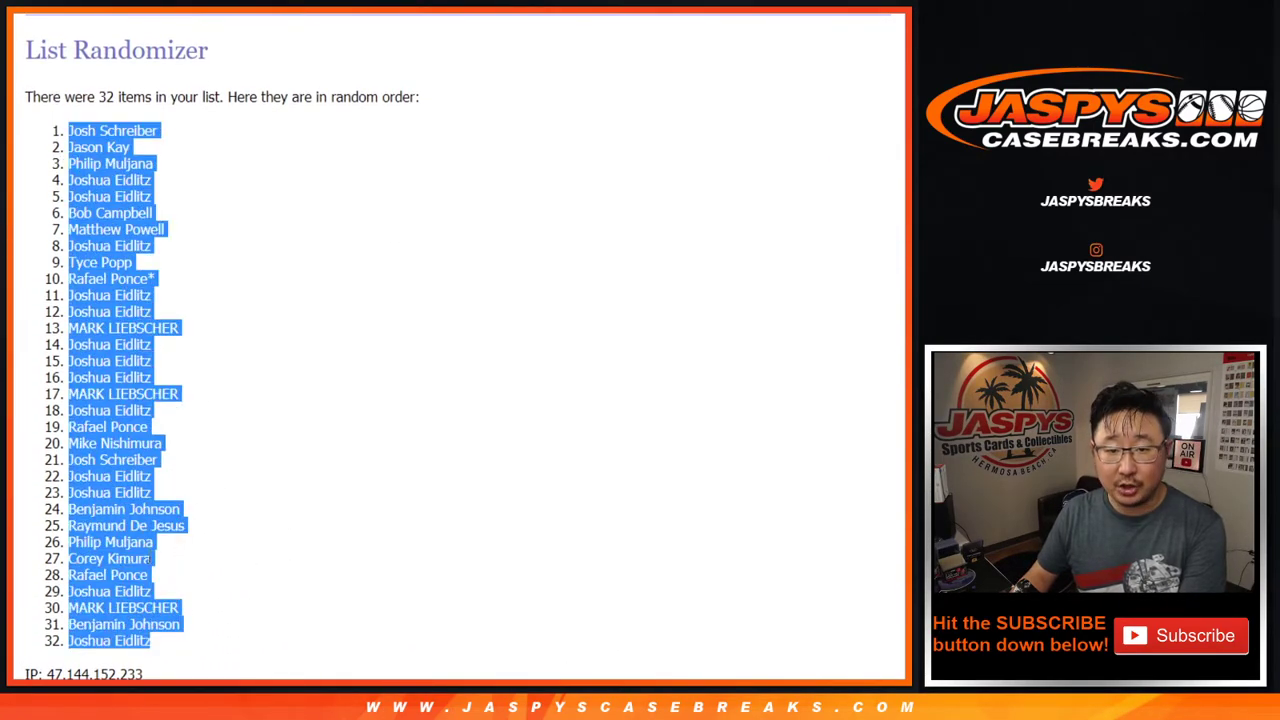
pyautogui.hotkey('ctrl', 'Tab')
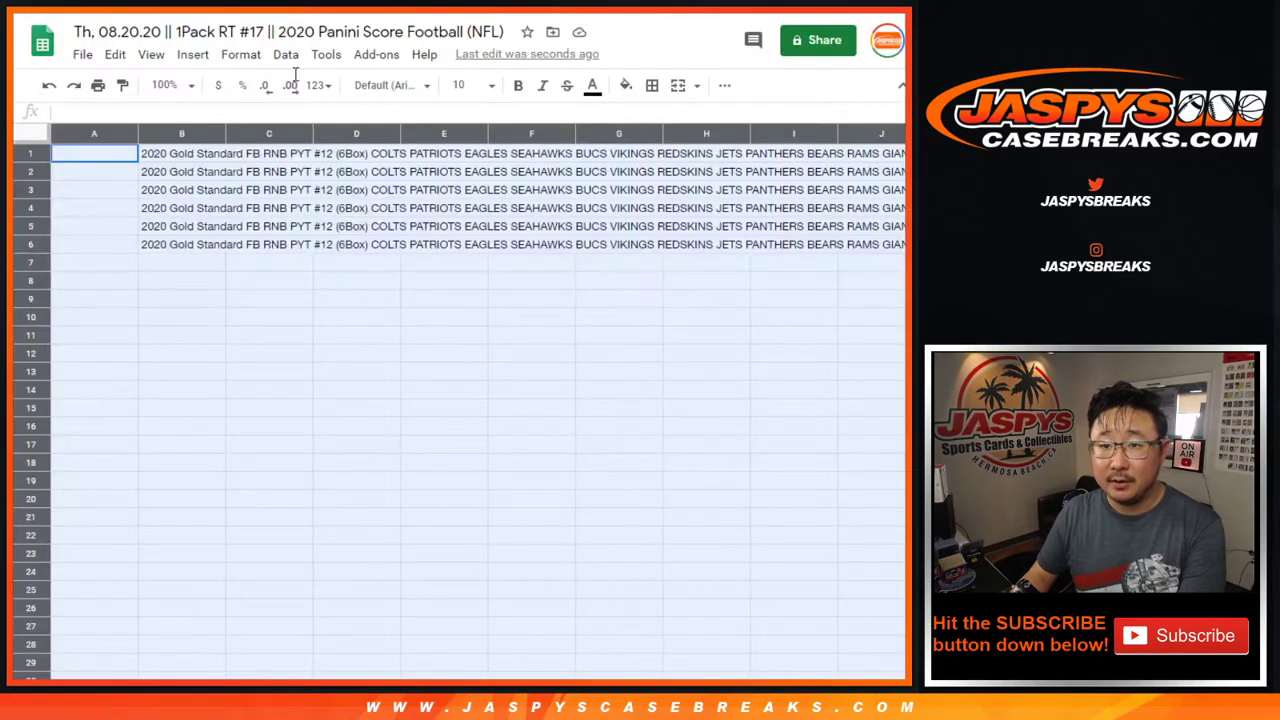
pyautogui.press('Delete')
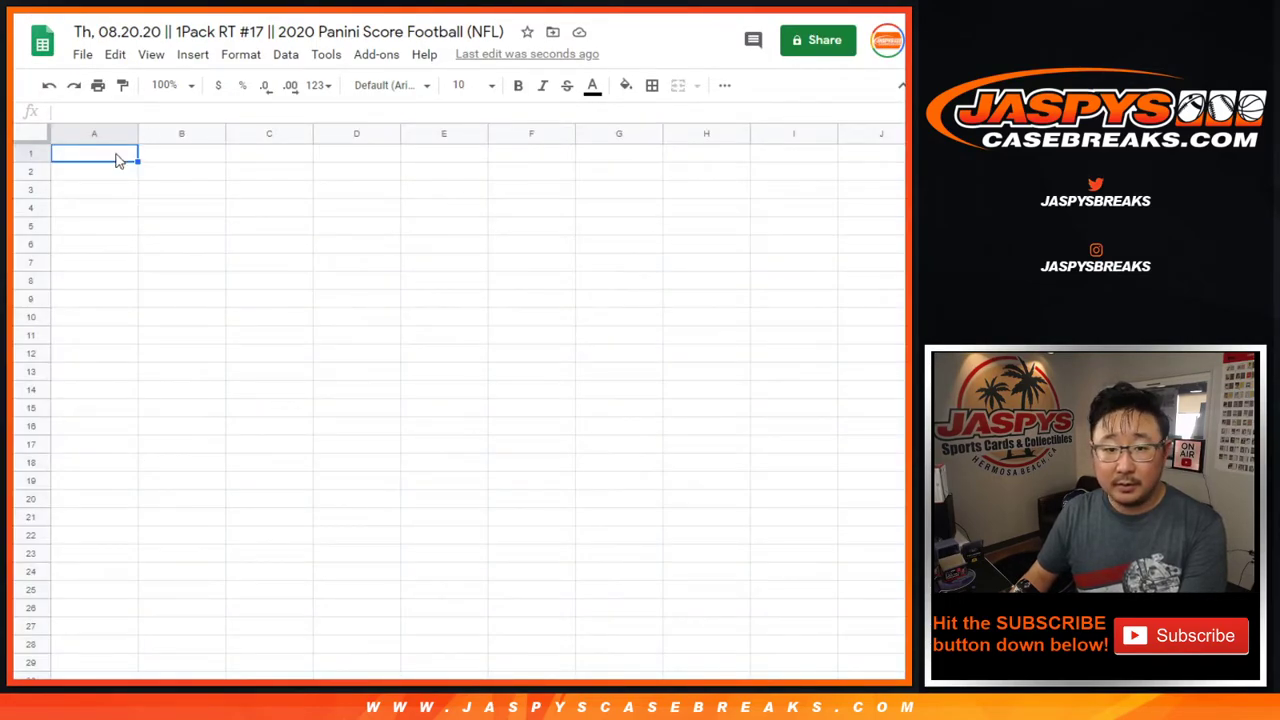
pyautogui.rightClick(115, 160)
pyautogui.click(165, 202)
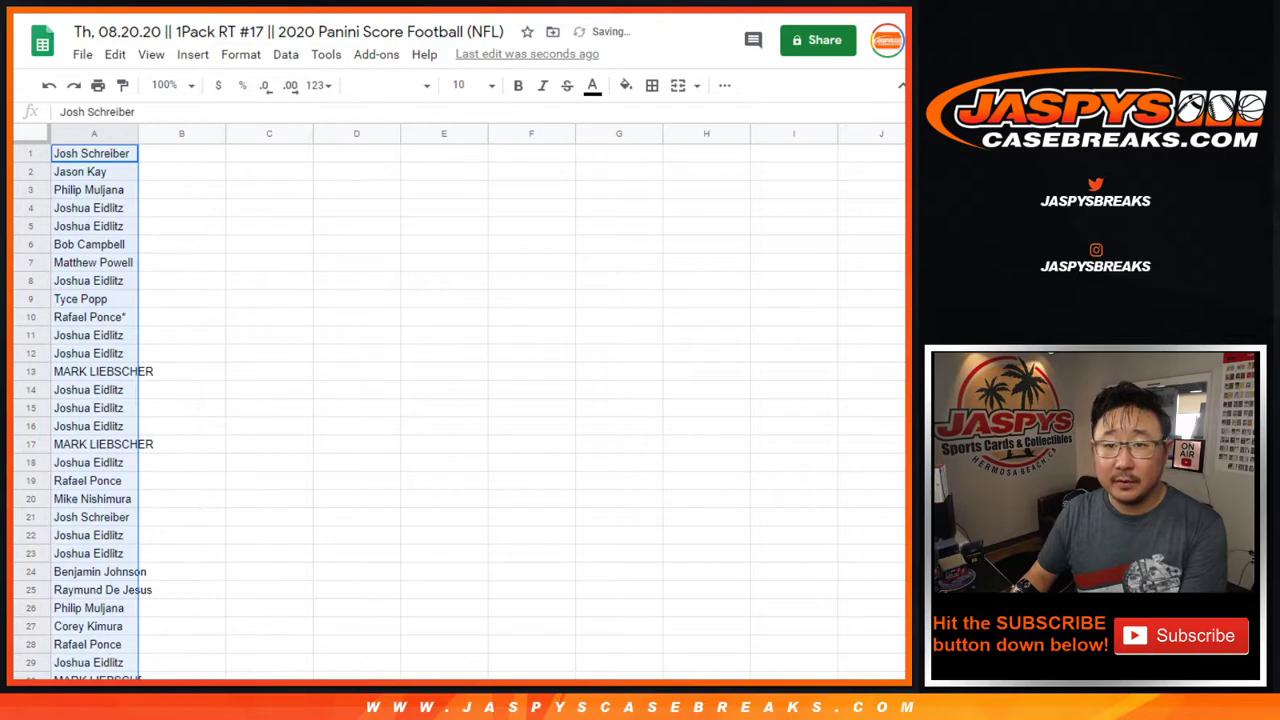
pyautogui.hotkey('ctrl', 'Tab')
pyautogui.hotkey('ctrl', 'Tab')
# - Shuffle the NFL team list six times and select all 32 teams, Baltimore Ravens to Houston Texans
pyautogui.scroll(-1, 526, 286)
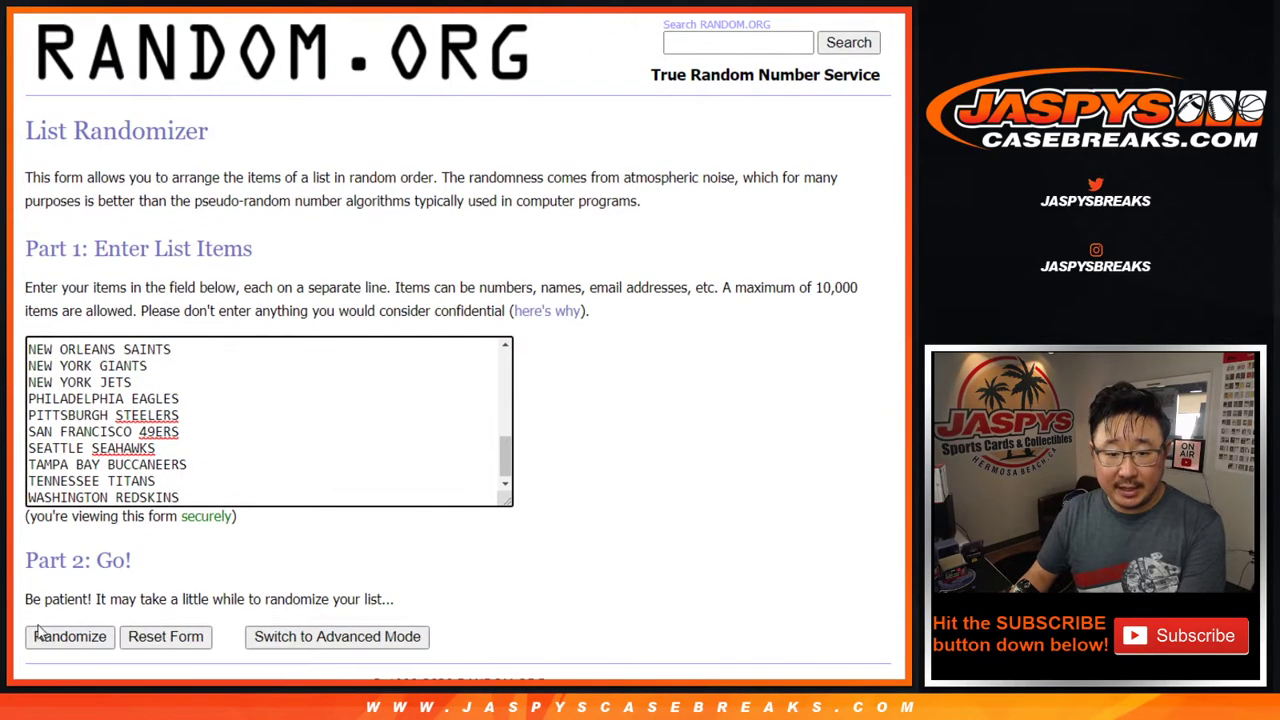
pyautogui.click(69, 636)
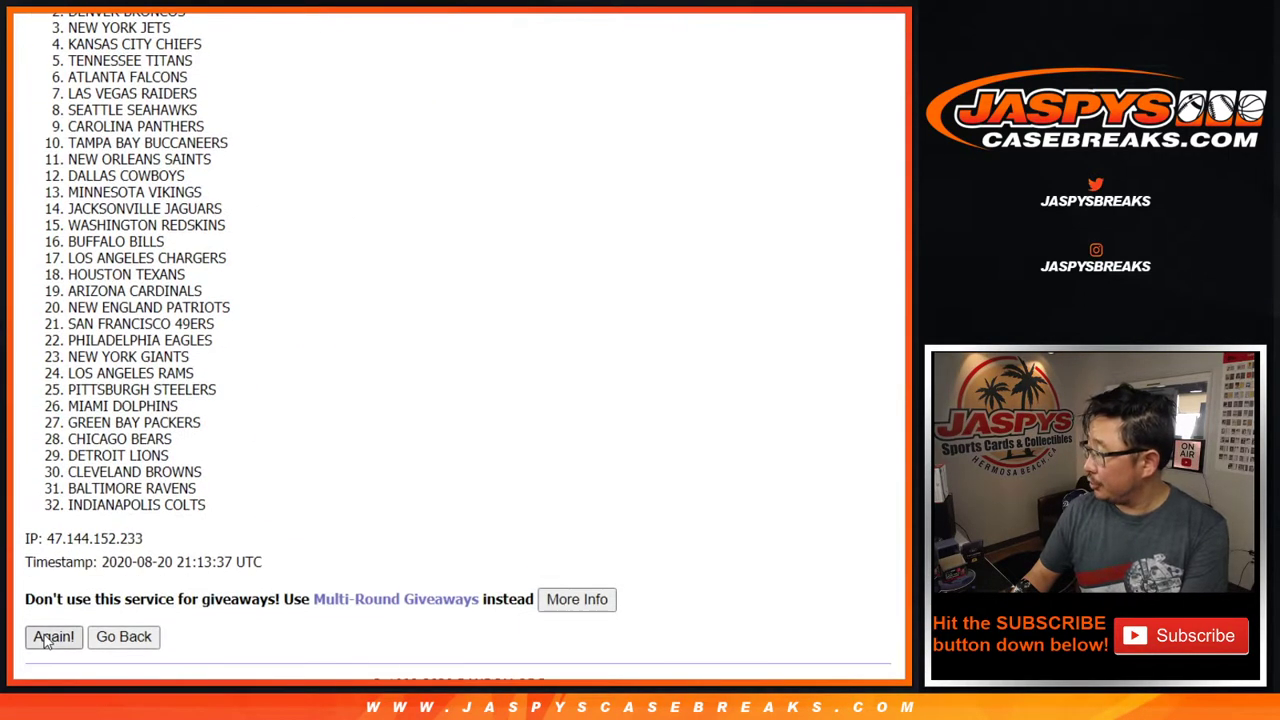
pyautogui.click(53, 636)
pyautogui.click(53, 636)
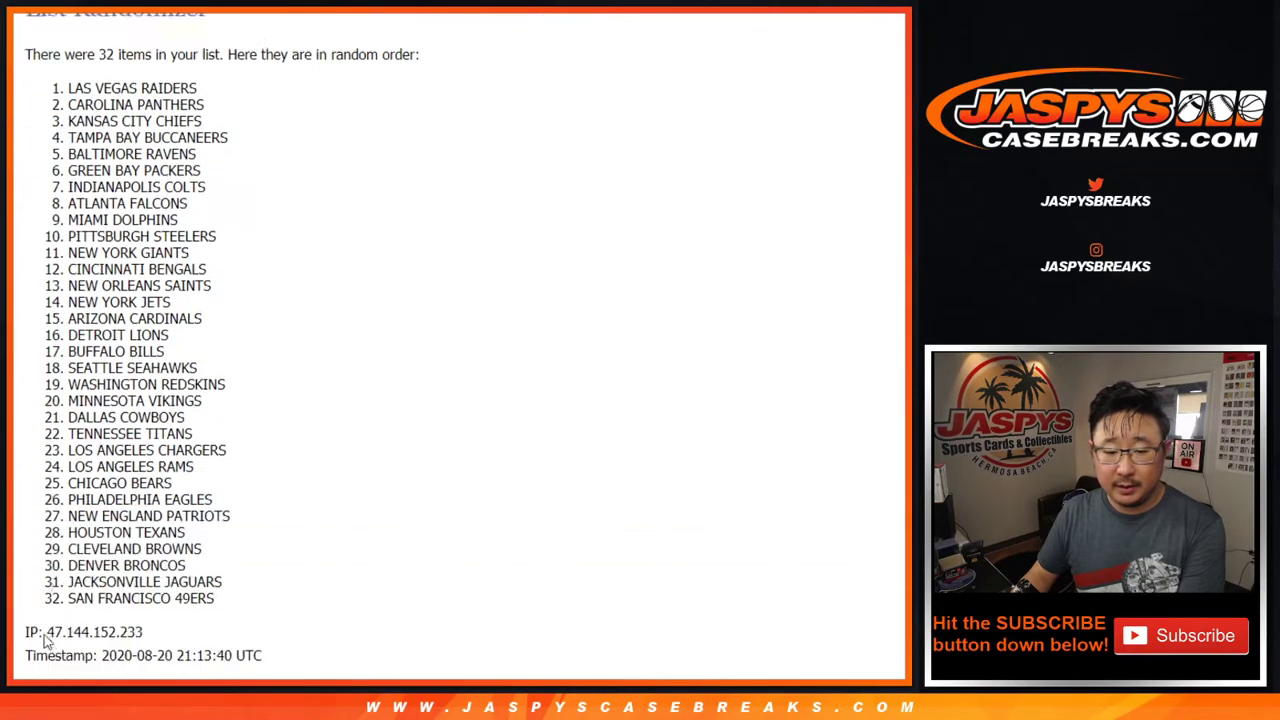
pyautogui.click(53, 636)
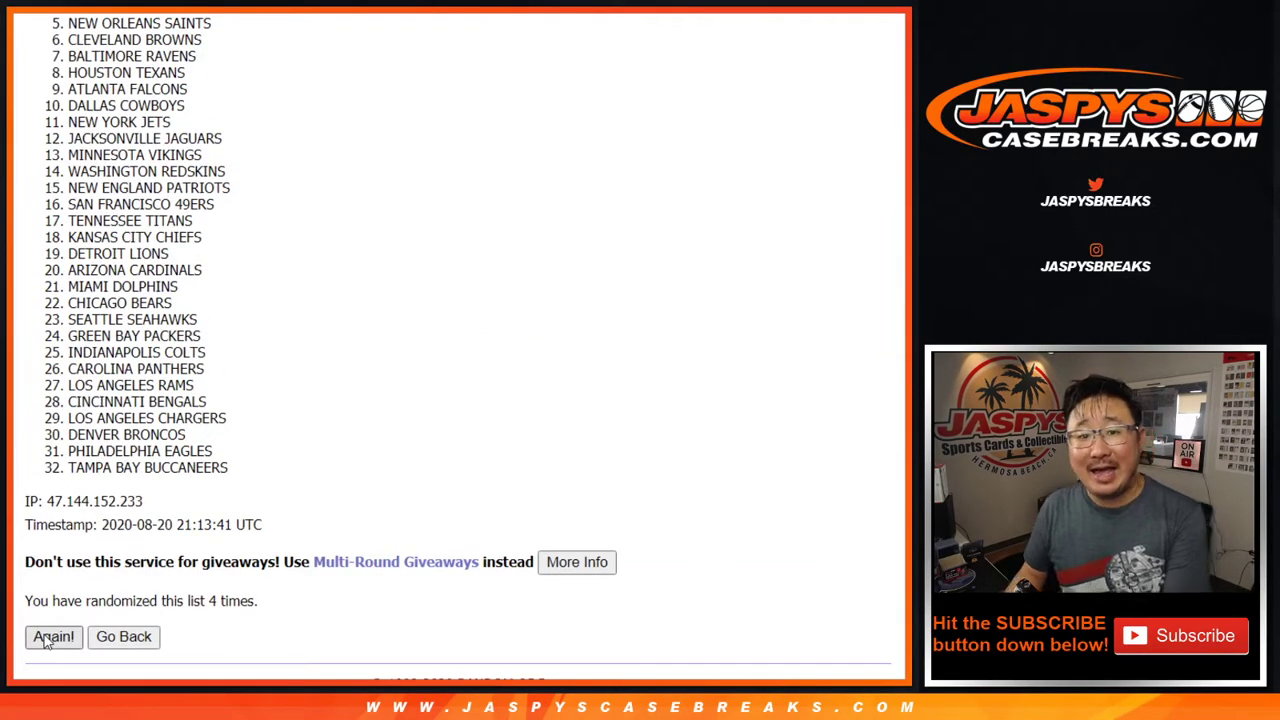
pyautogui.click(53, 636)
pyautogui.click(45, 639)
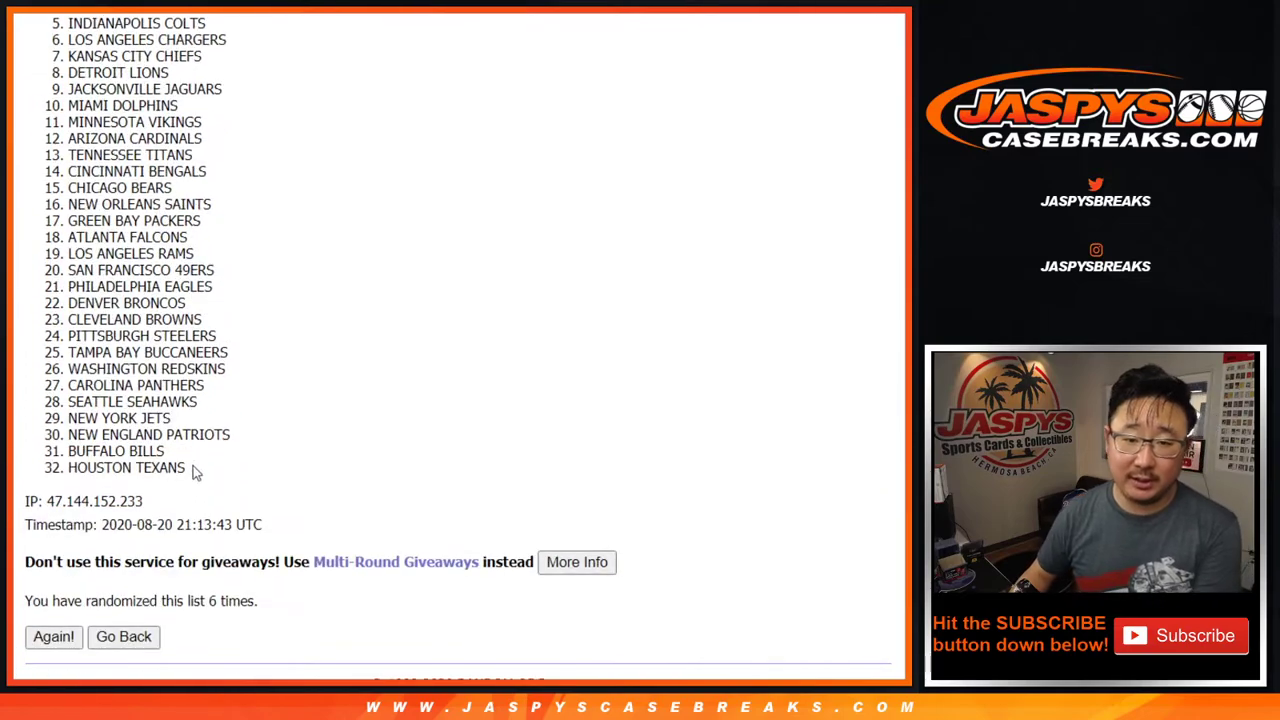
pyautogui.scroll(2, 193, 440)
pyautogui.scroll(1, 193, 440)
pyautogui.moveTo(70, 137); pyautogui.dragTo(270, 645)
pyautogui.hotkey('ctrl', 'c')
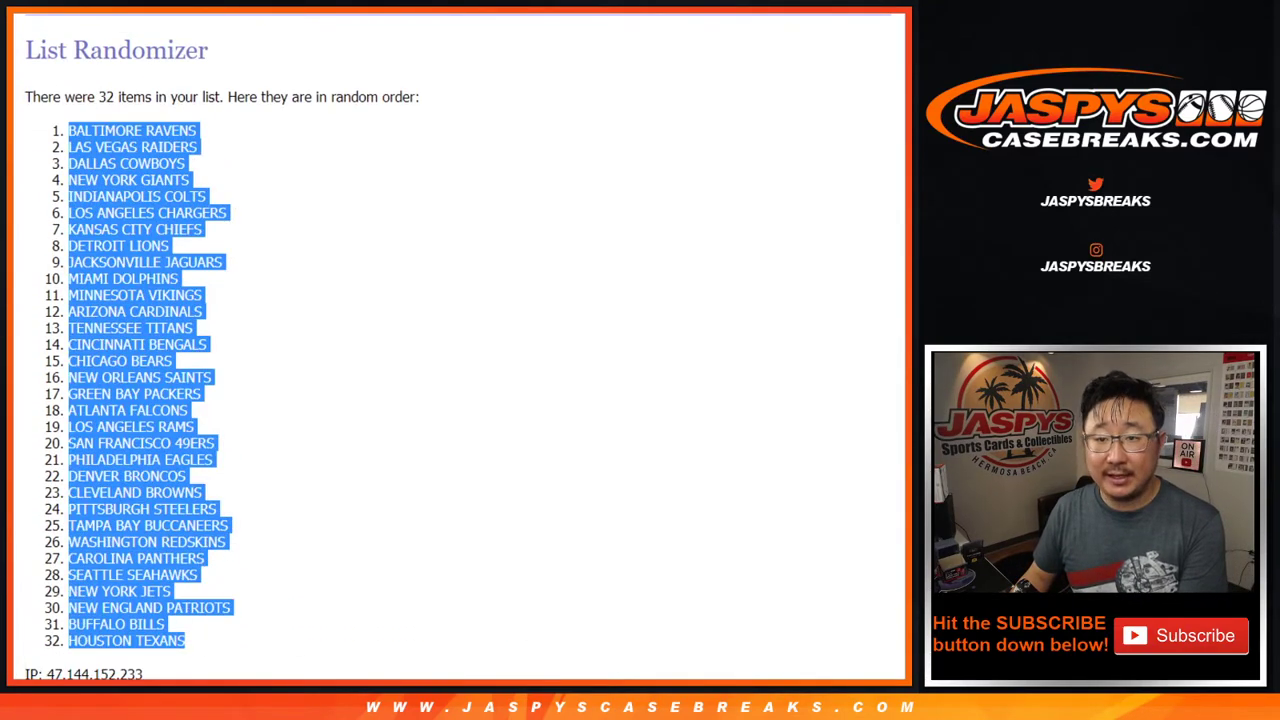
# - Paste the shuffled team names into column B starting at B1
pyautogui.hotkey('alt', 'Tab')
pyautogui.click(195, 153)
pyautogui.rightClick(203, 152)
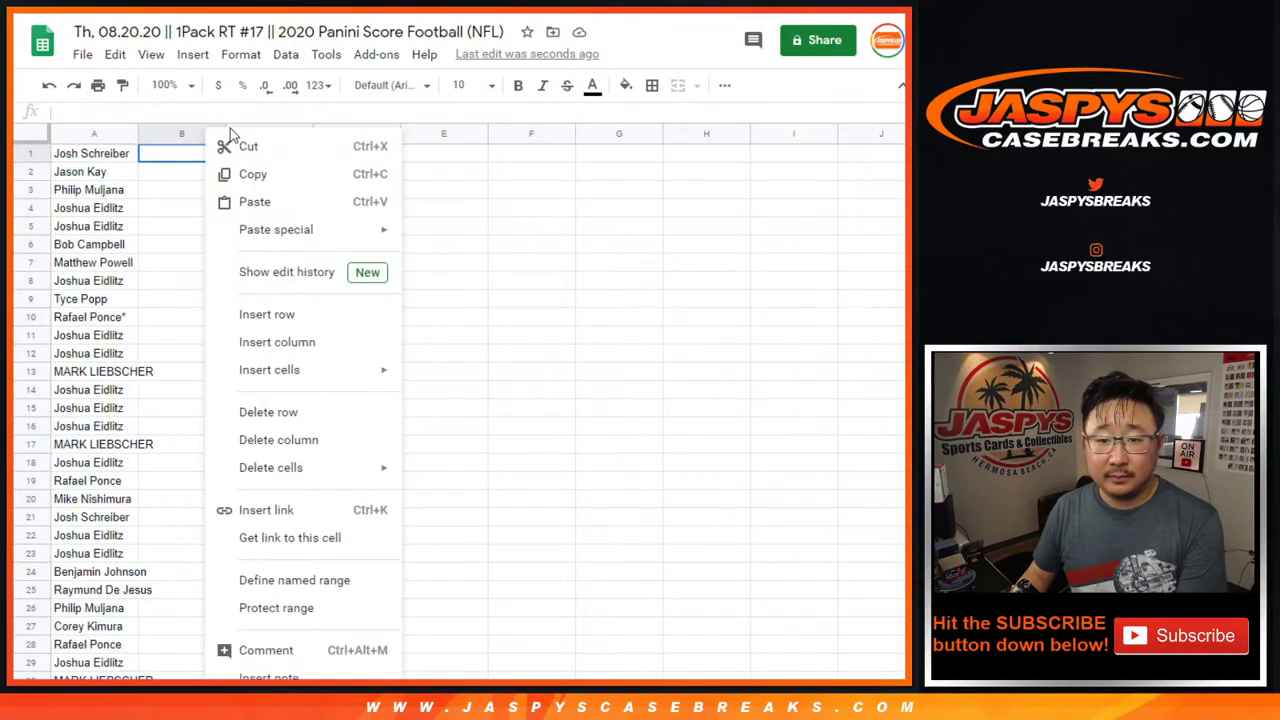
pyautogui.click(254, 201)
# - Set the whole sheet to Helvetica Neue, size 12
pyautogui.click(30, 133)
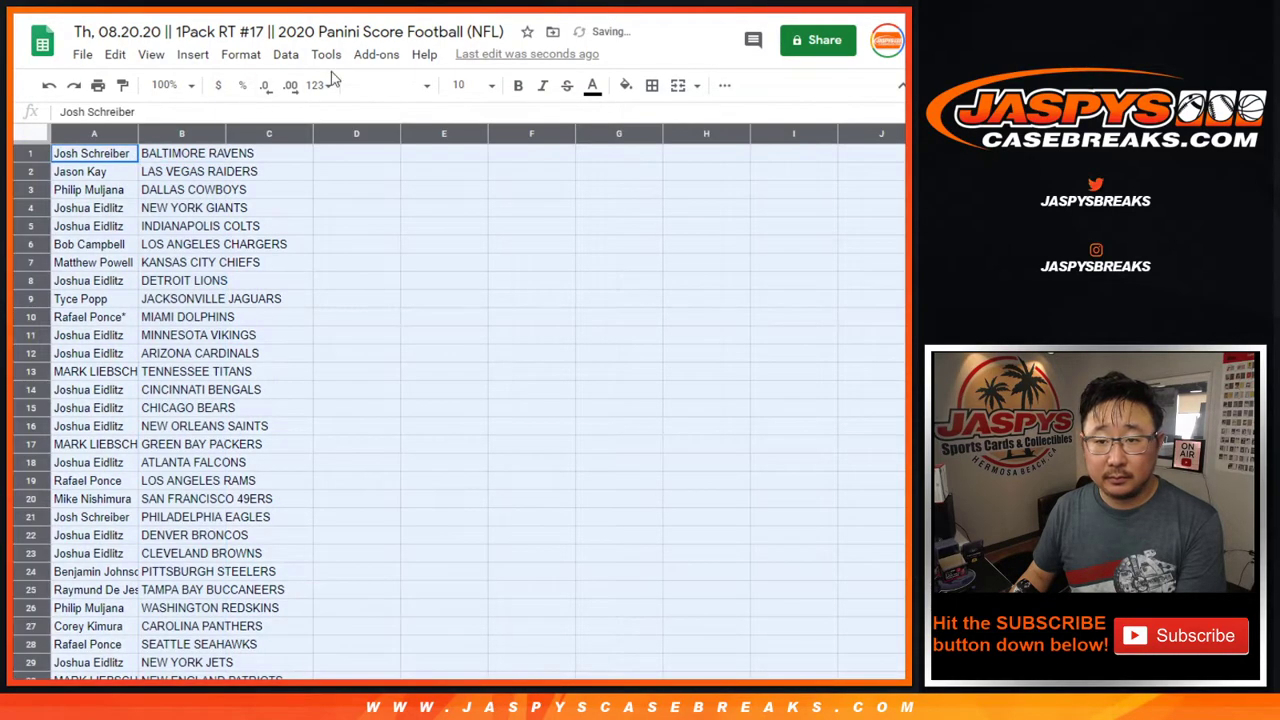
pyautogui.click(390, 85)
pyautogui.click(421, 258)
pyautogui.click(468, 85)
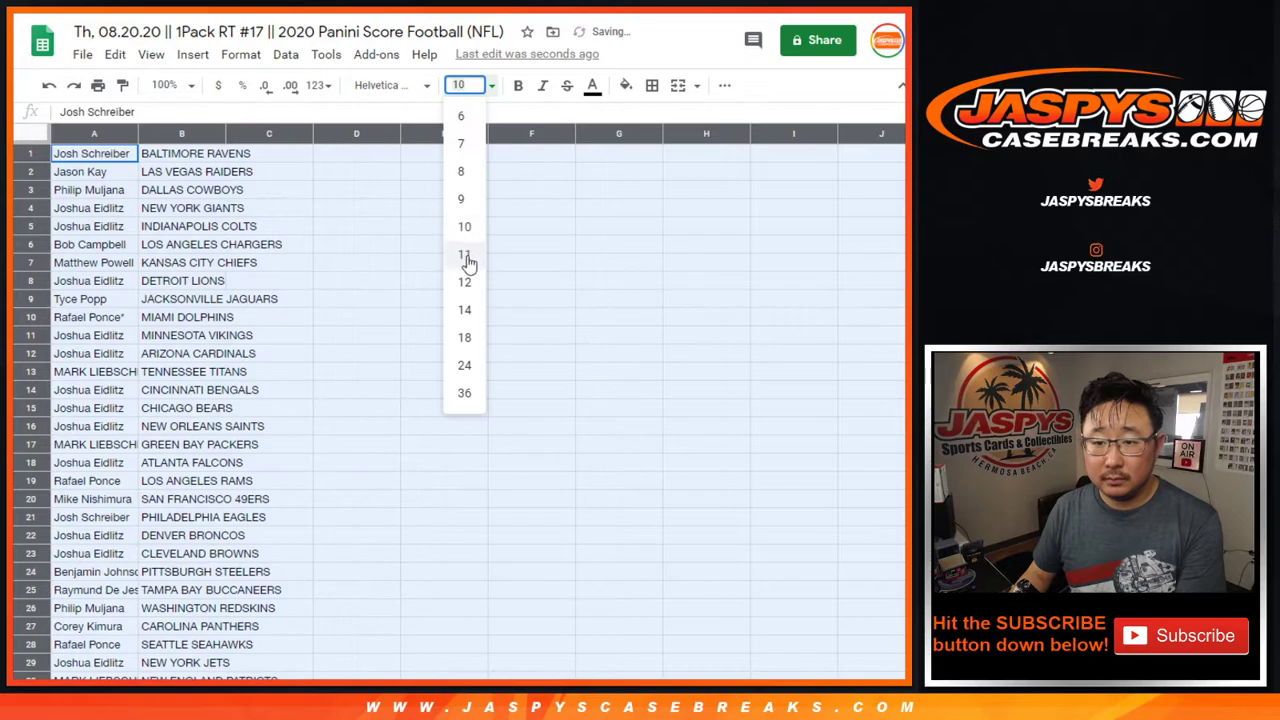
pyautogui.press('Return')
# - Zoom the sheet to 125% and fit columns A and B to their contents
pyautogui.click(164, 85)
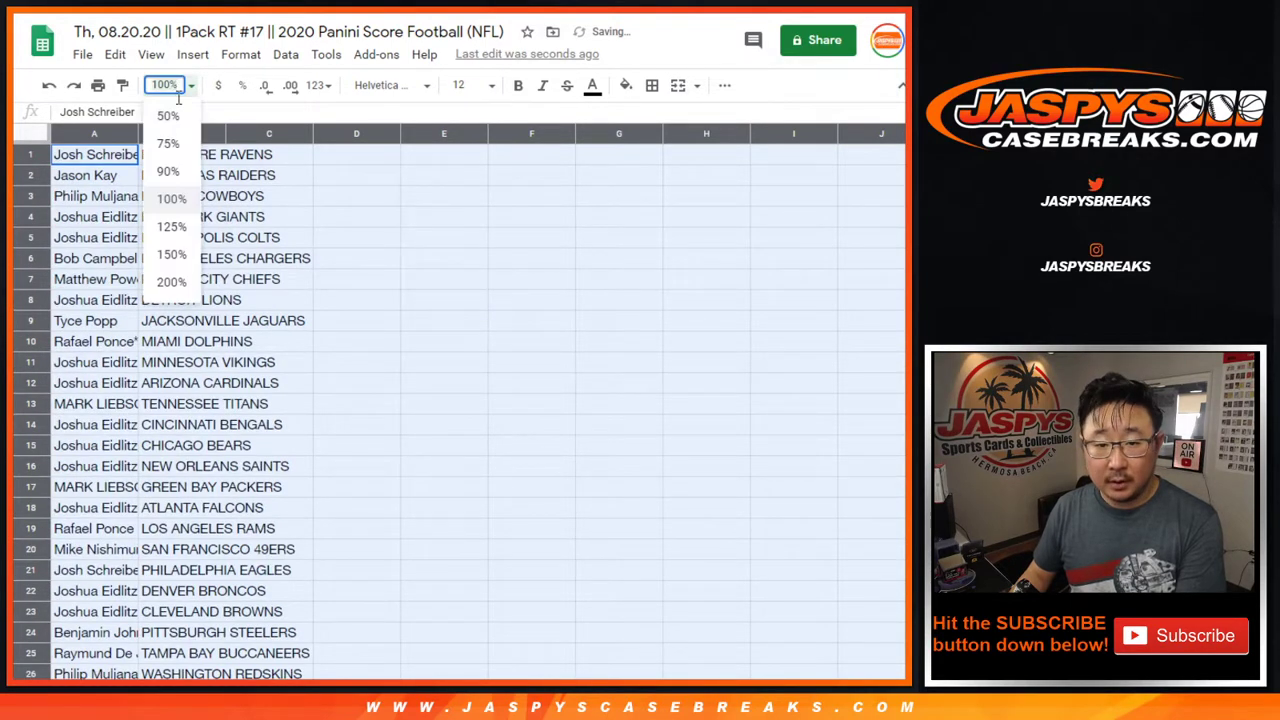
pyautogui.click(171, 228)
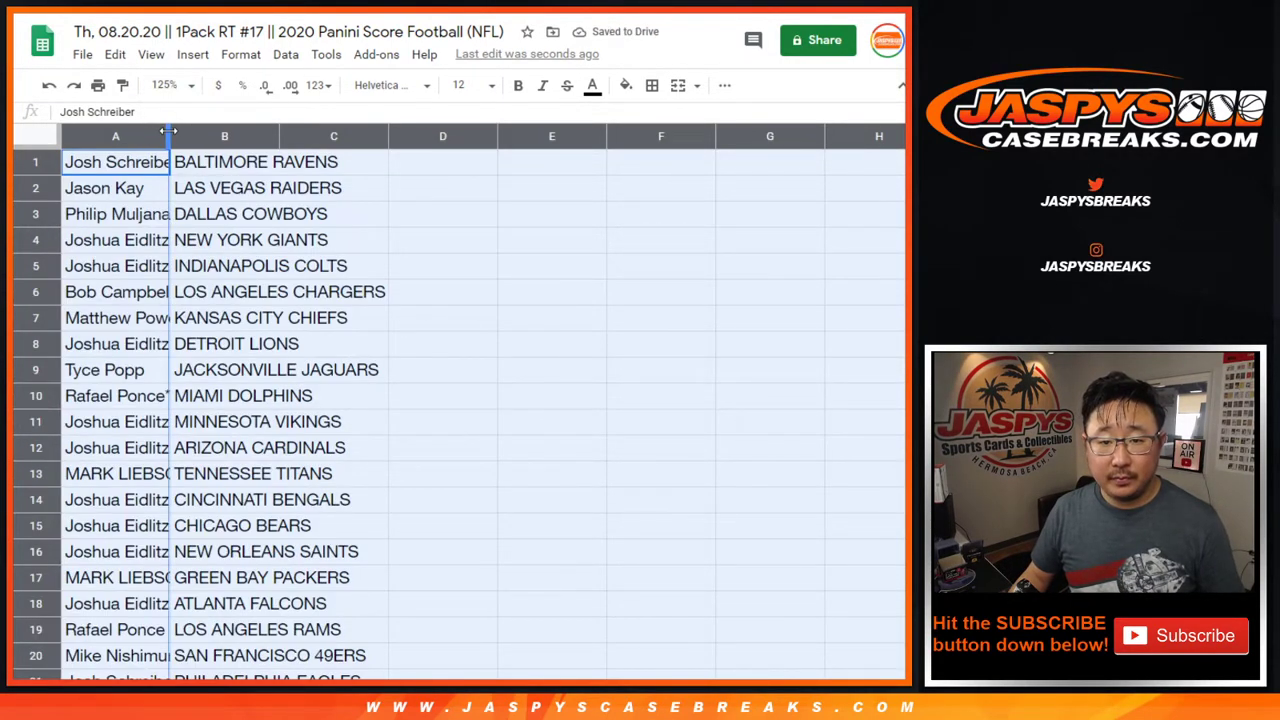
pyautogui.keyDown('shift'); pyautogui.click(300, 555); pyautogui.keyUp('shift')
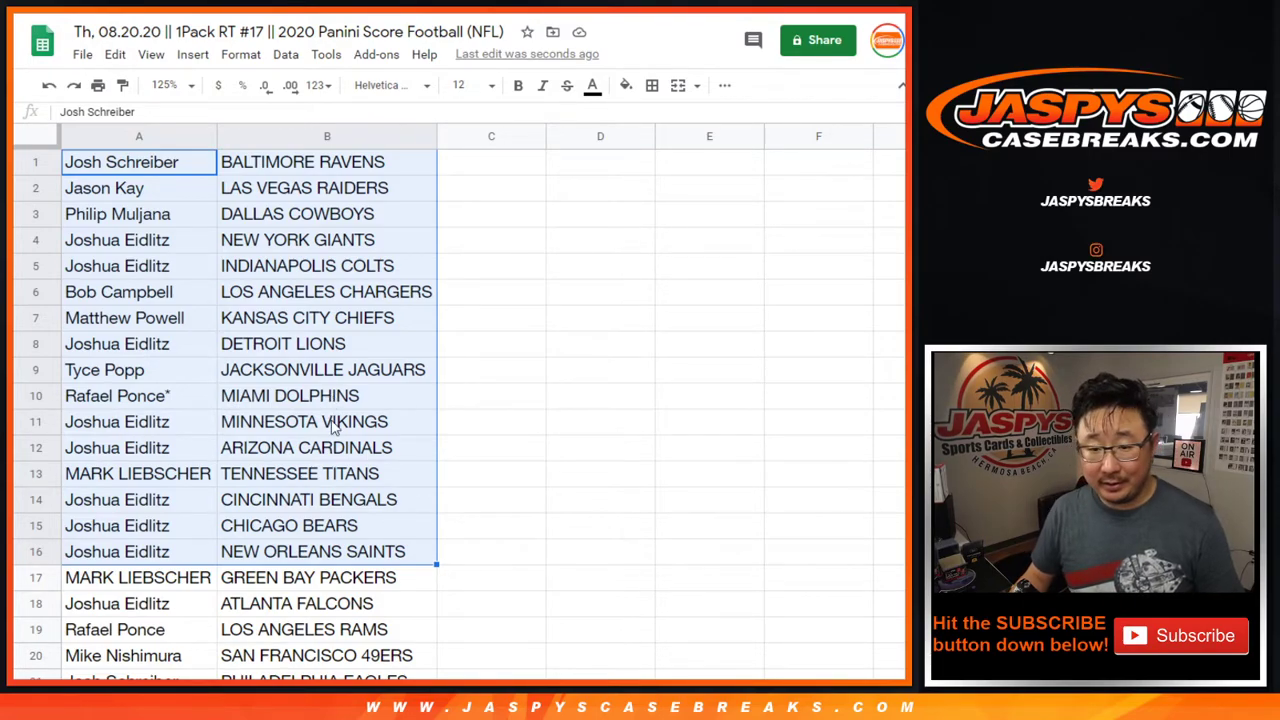
# - Select the bottom sixteen name-team pairs from row 17 down
pyautogui.scroll(-4, 335, 428)
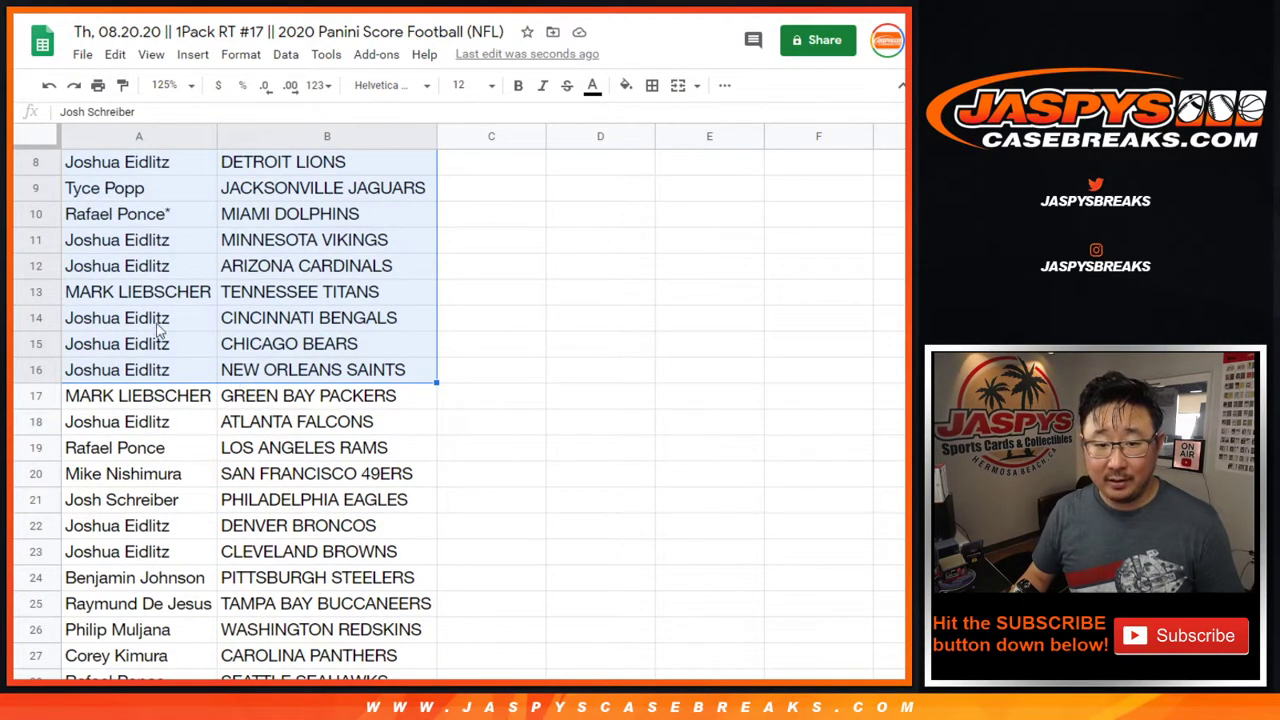
pyautogui.scroll(-2, 287, 315)
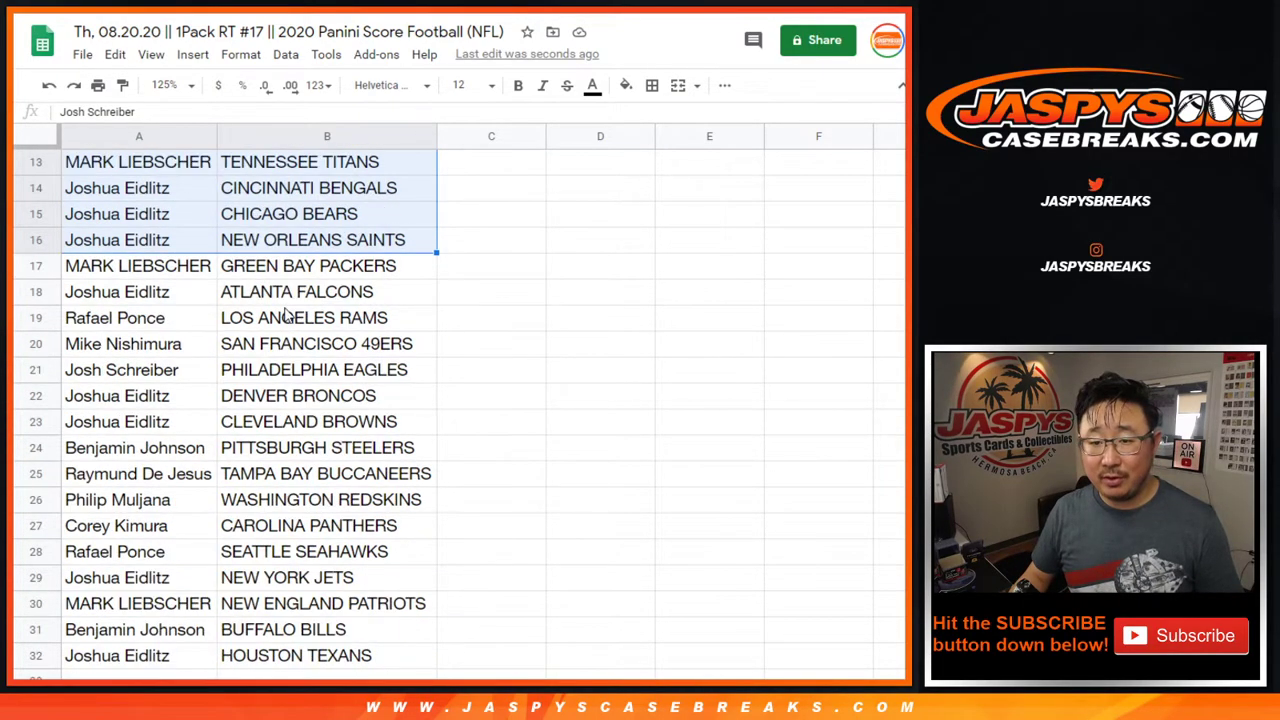
pyautogui.click(184, 277)
pyautogui.keyDown('shift'); pyautogui.click(320, 663); pyautogui.keyUp('shift')
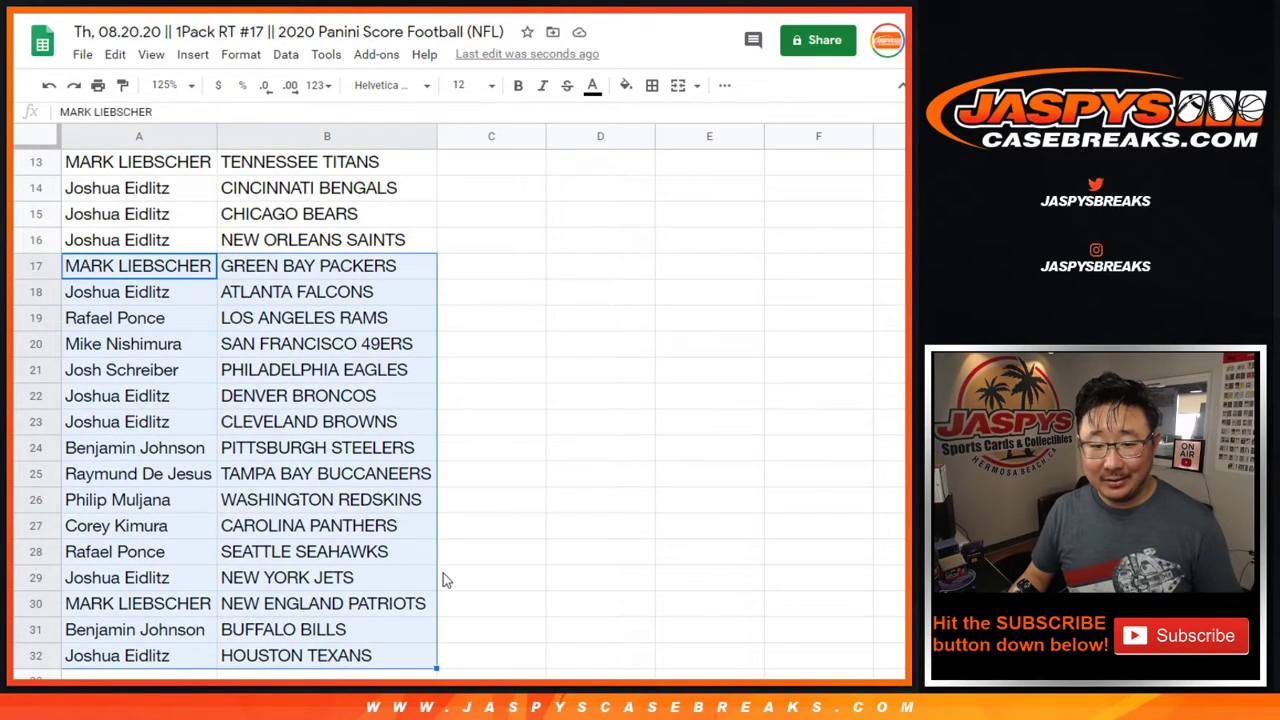
# - Set the sheet zoom to 80%, then down to 75%
pyautogui.scroll(5, 350, 520)
pyautogui.click(165, 86)
pyautogui.write('80')
pyautogui.press('Return')
pyautogui.click(165, 86)
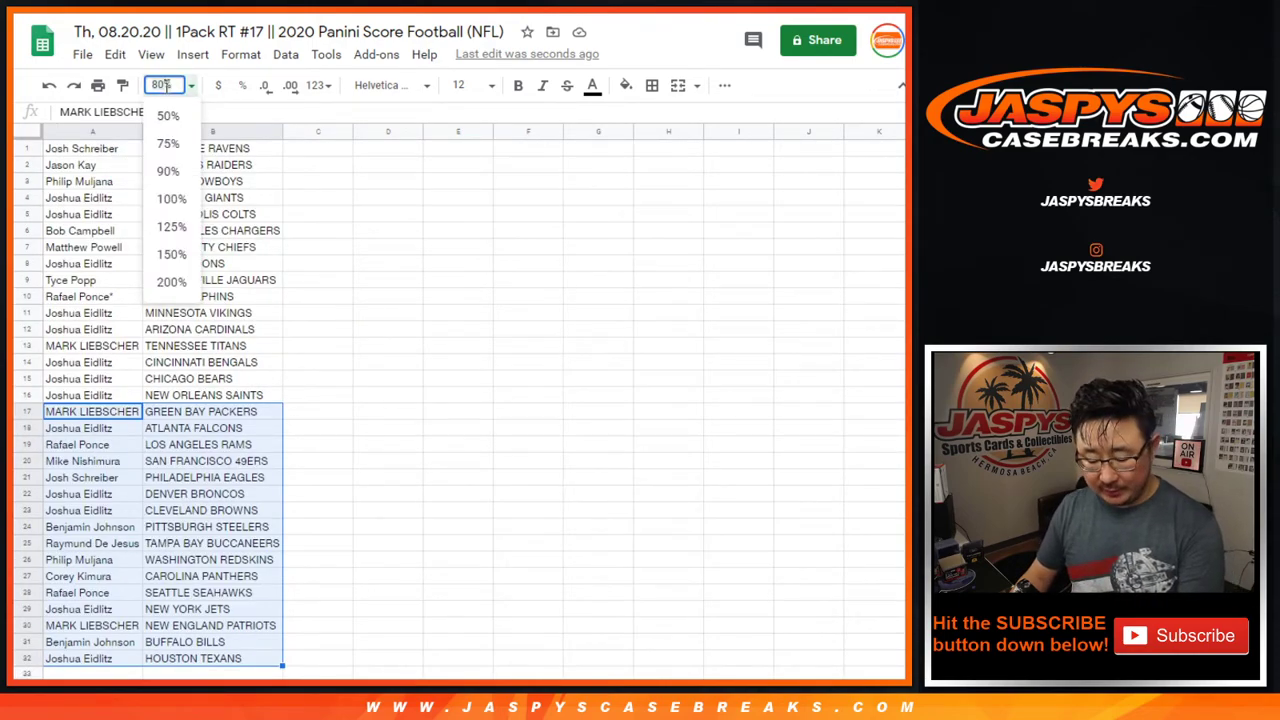
pyautogui.press('Return')
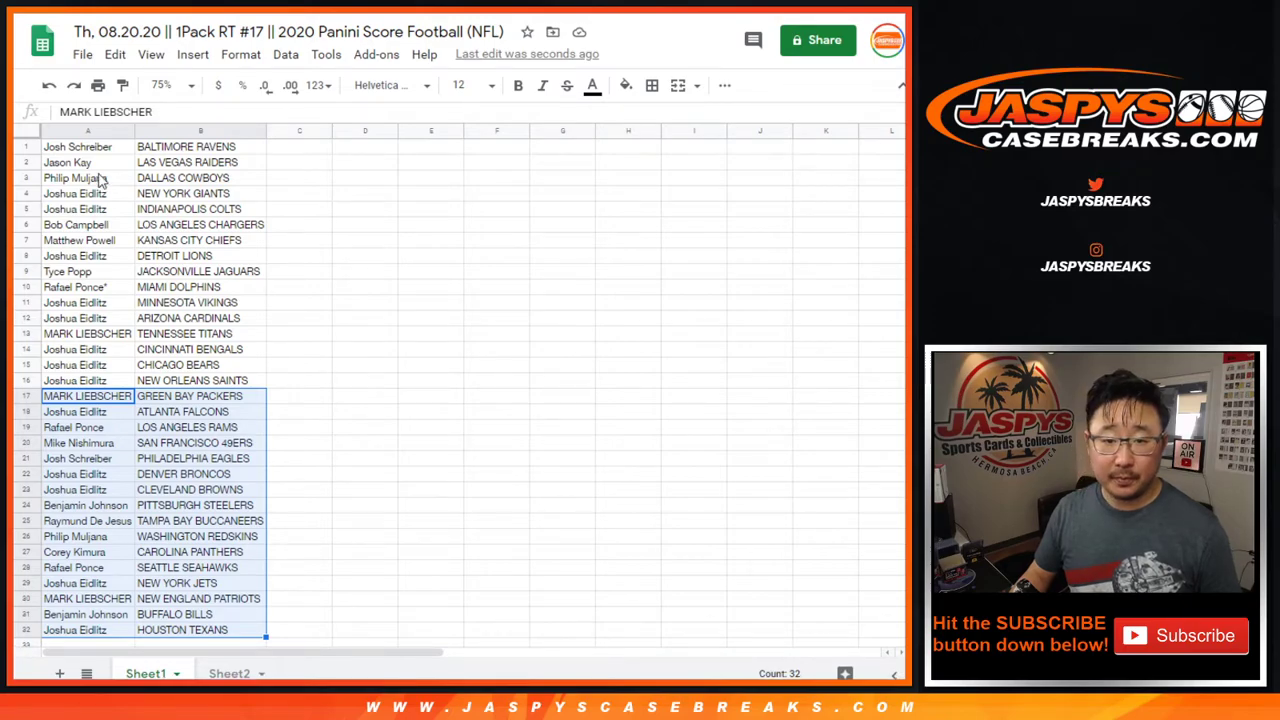
# - Sort the whole sheet A→Z by the team column B
pyautogui.click(195, 147)
pyautogui.click(200, 131)
pyautogui.click(286, 54)
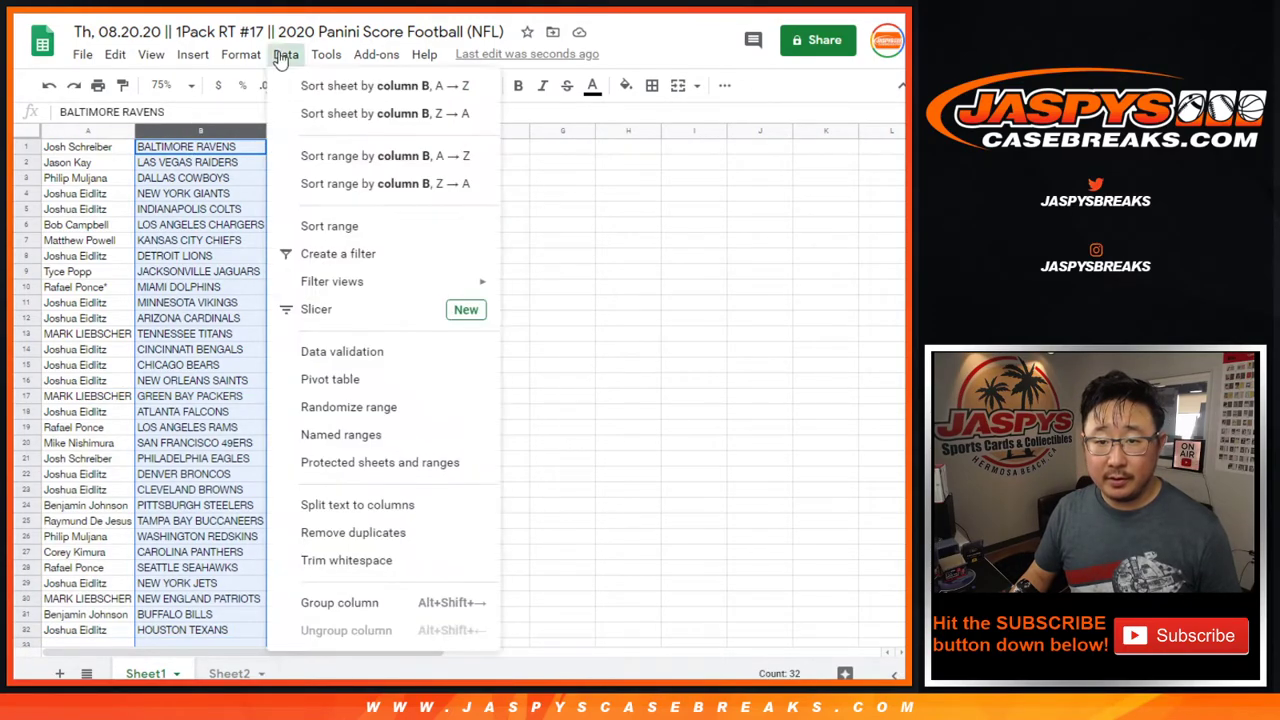
pyautogui.click(360, 84)
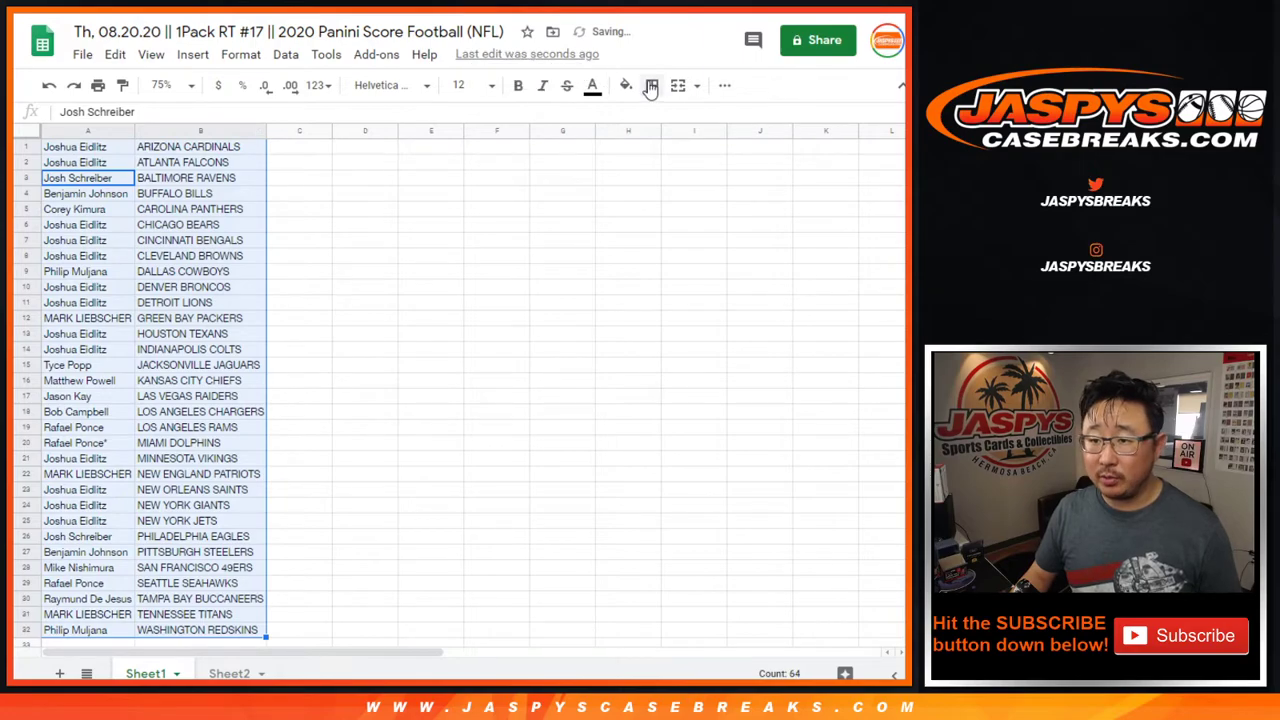
# - Apply all borders to every cell in columns A–B
pyautogui.click(652, 85)
pyautogui.click(657, 118)
pyautogui.click(724, 85)
pyautogui.click(466, 117)
# - Center columns A–B and print the sheet in portrait with the workbook title as header
pyautogui.click(485, 146)
pyautogui.click(98, 86)
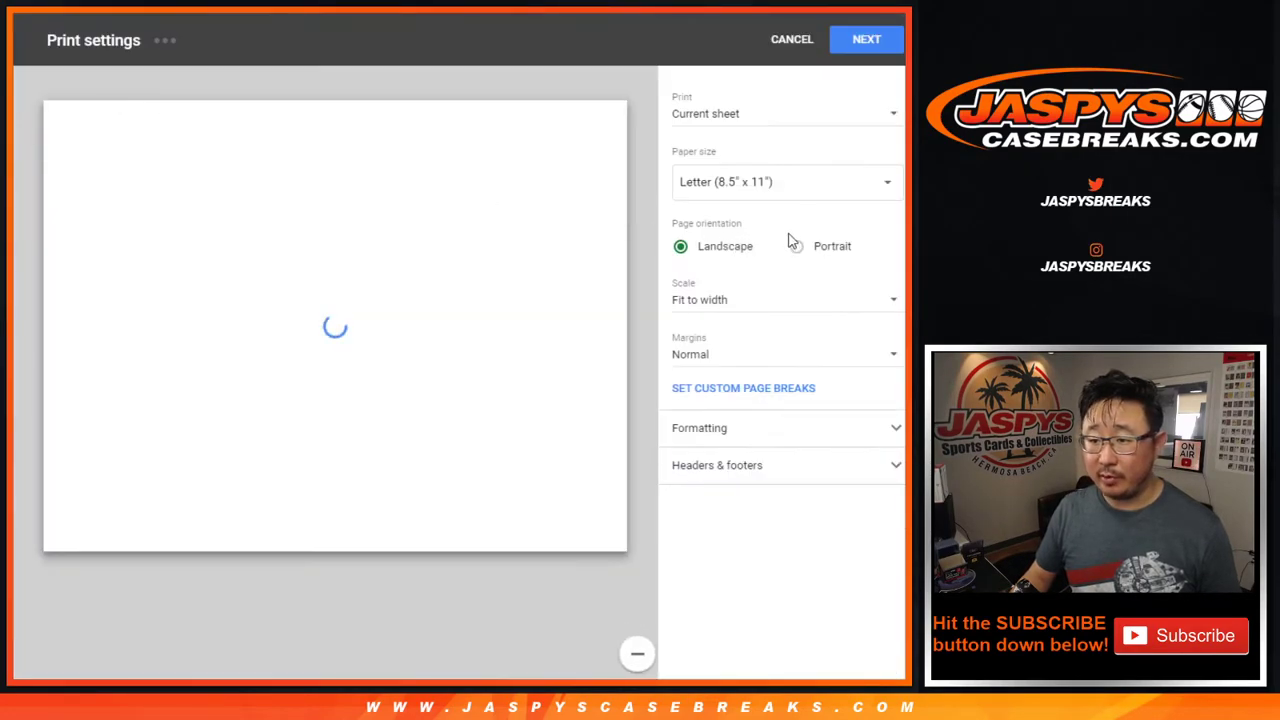
pyautogui.click(722, 468)
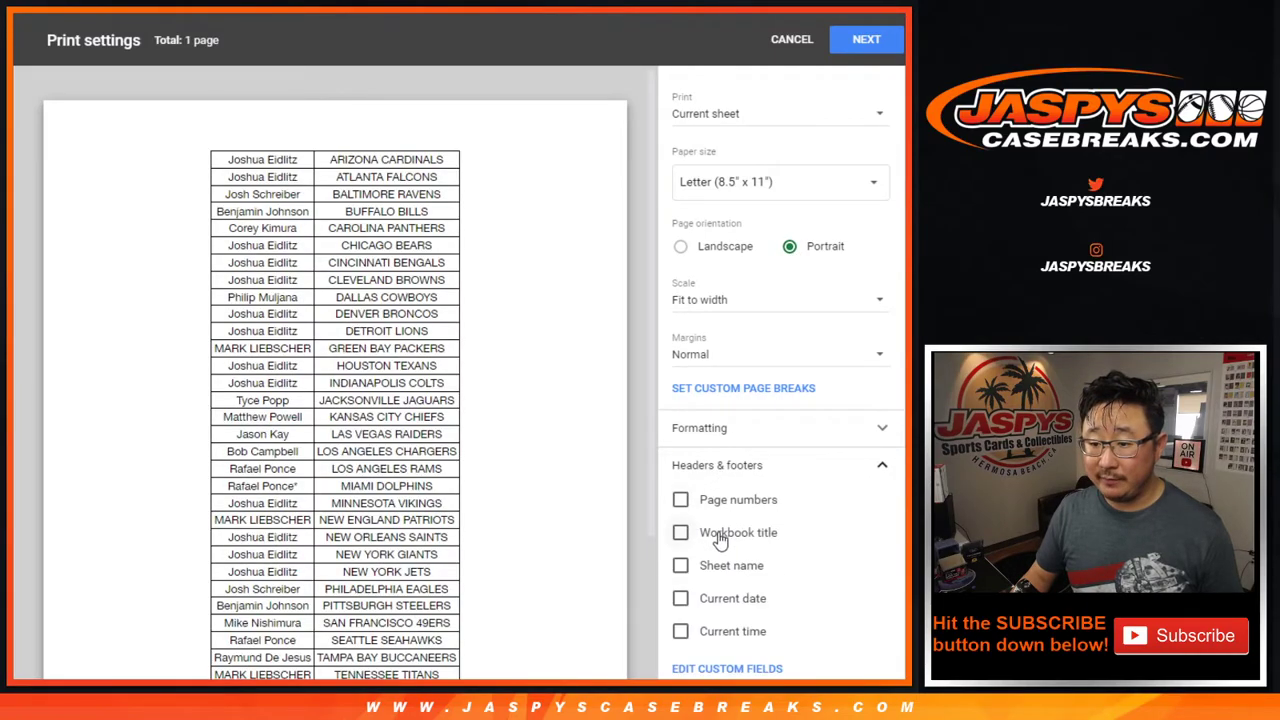
pyautogui.click(722, 532)
pyautogui.click(858, 44)
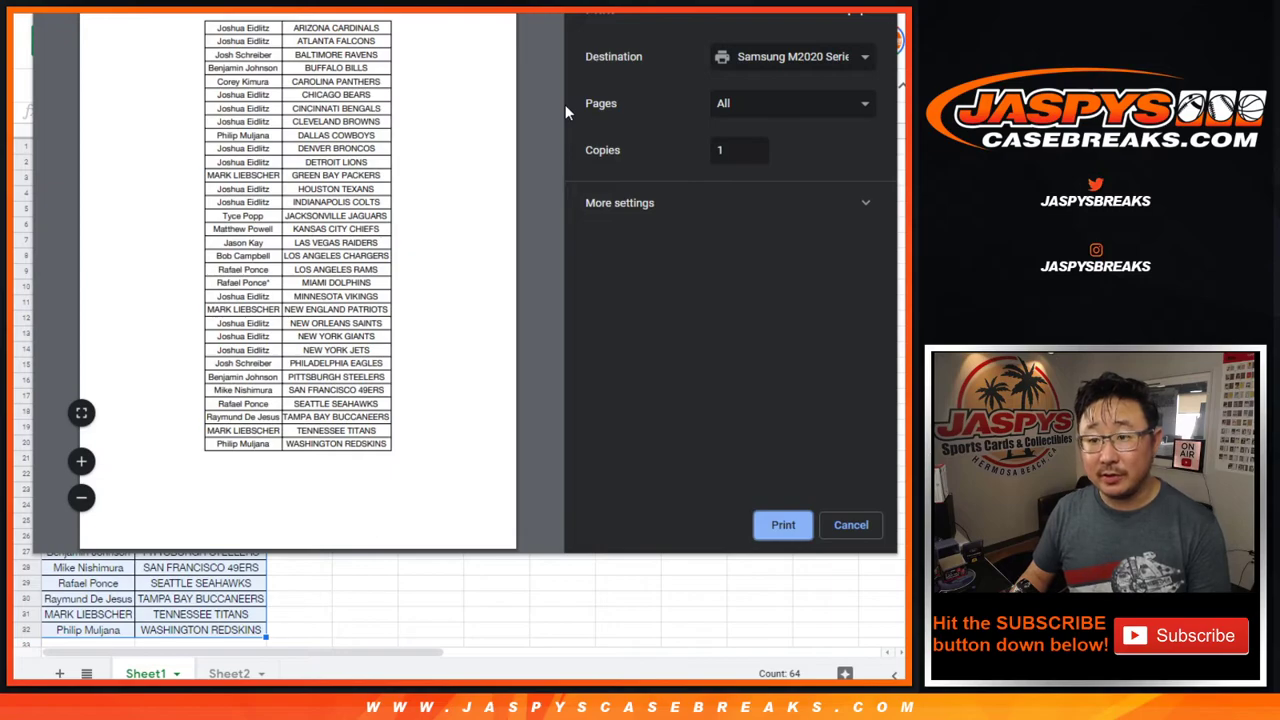
pyautogui.press('Return')
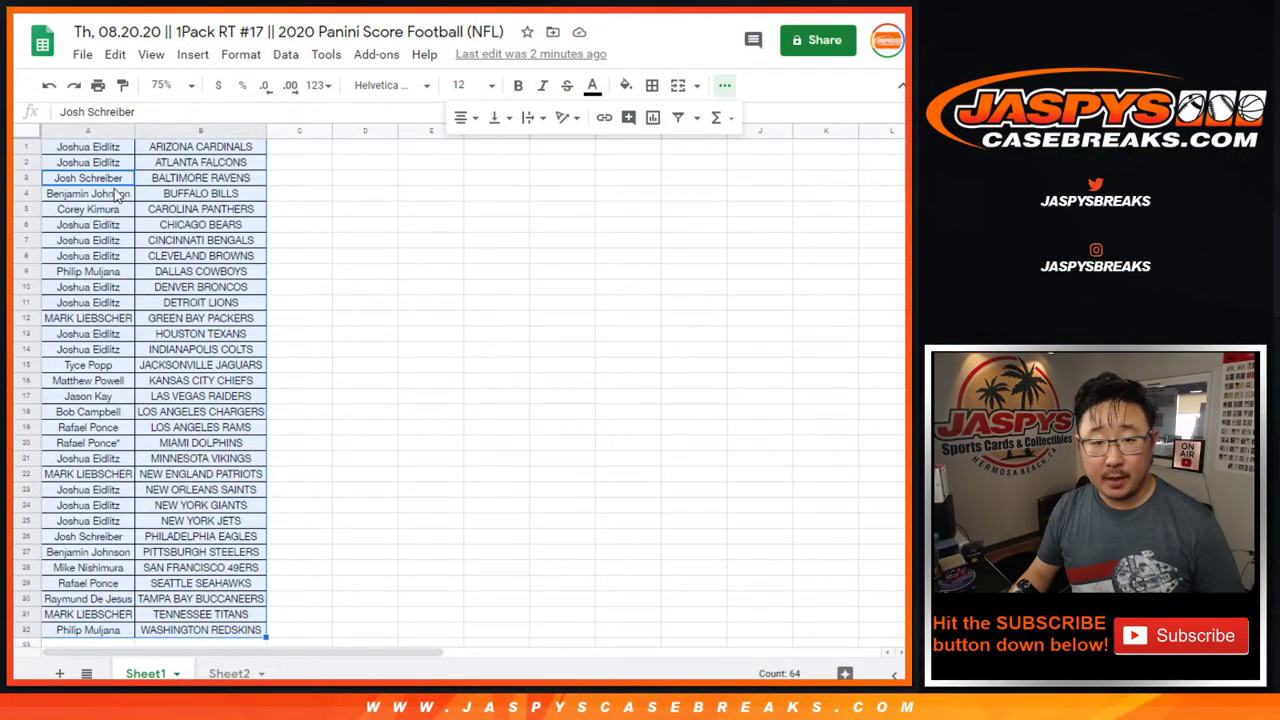
# - Copy the 32 names in A1:A32 into the RANDOM.ORG List Randomizer entry box
pyautogui.click(105, 153)
pyautogui.keyDown('shift'); pyautogui.click(115, 635); pyautogui.keyUp('shift')
pyautogui.hotkey('ctrl', 'c')
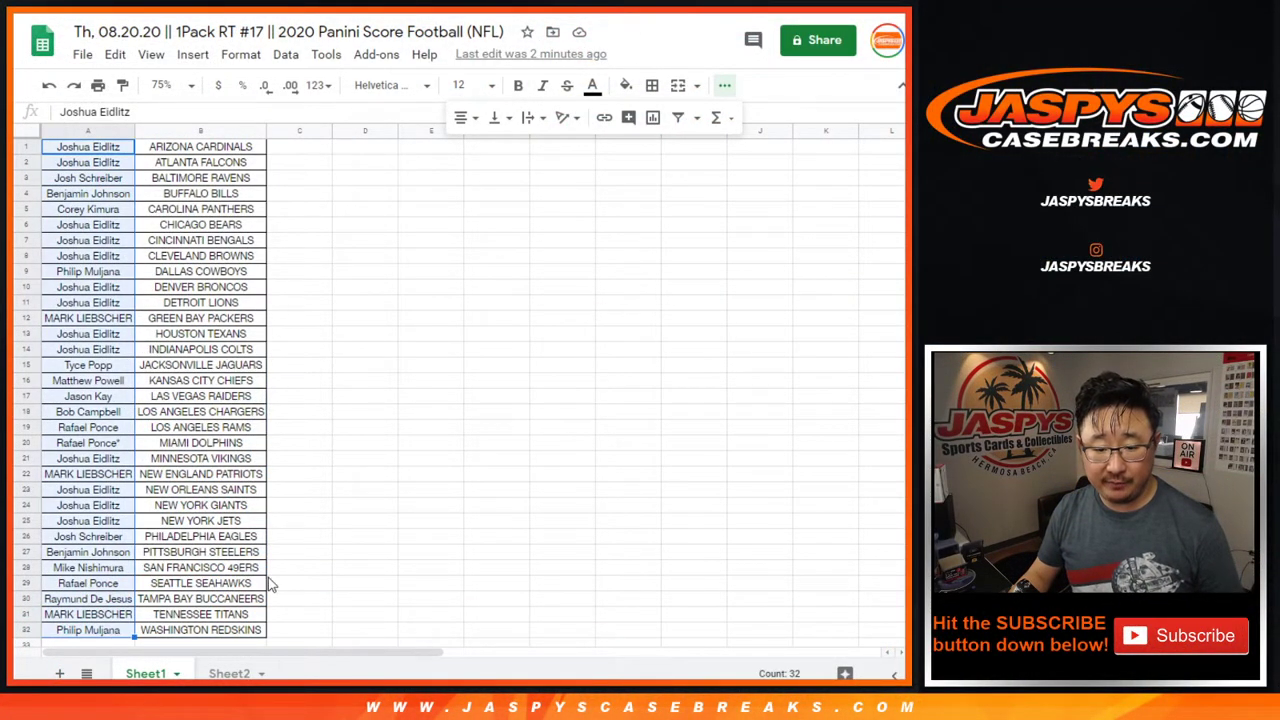
pyautogui.hotkey('alt', 'Tab')
pyautogui.click(371, 434)
pyautogui.hotkey('ctrl', 'v')
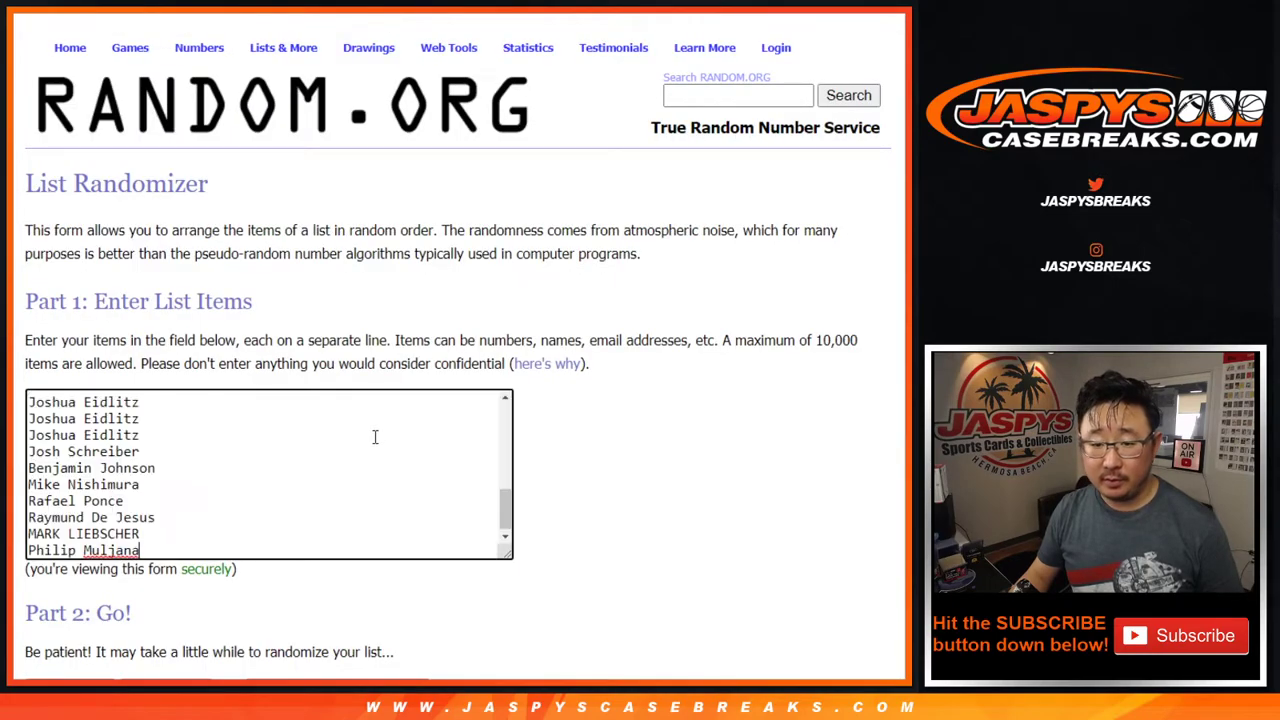
pyautogui.scroll(8, 391, 466)
# - Open Sheet2 and zoom it to 125%
pyautogui.hotkey('alt', 'Tab')
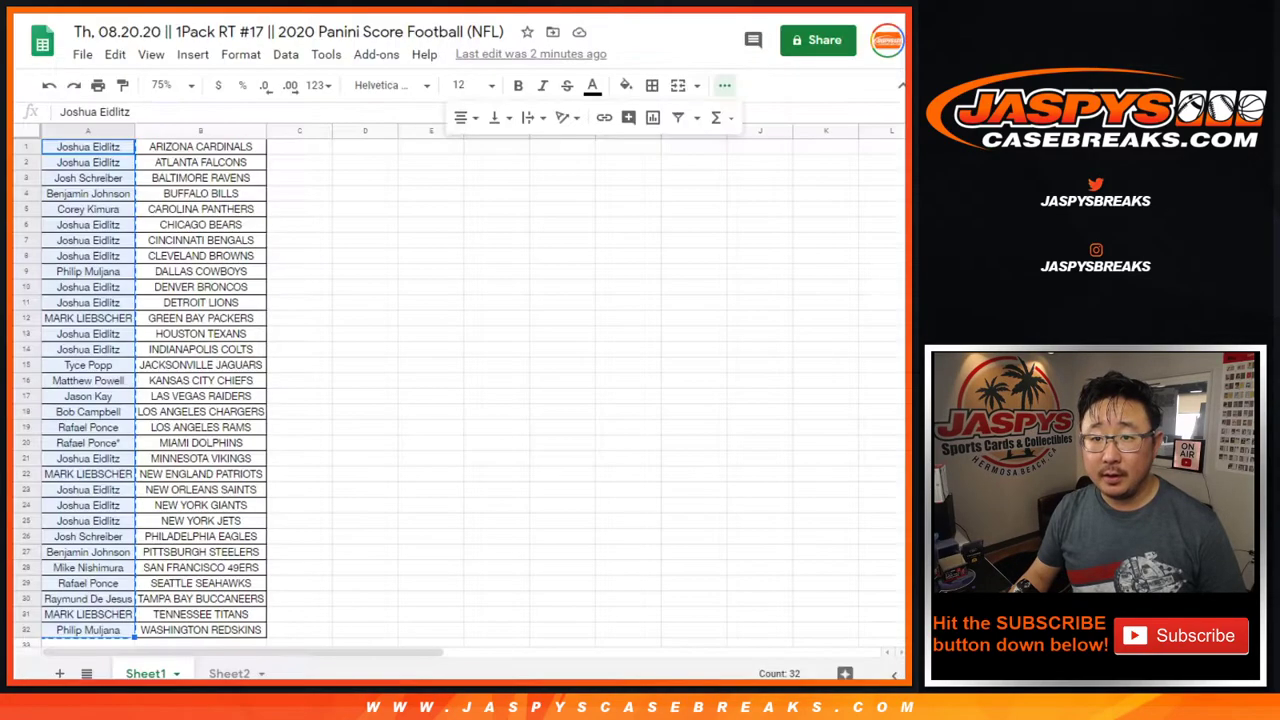
pyautogui.click(229, 673)
pyautogui.click(168, 85)
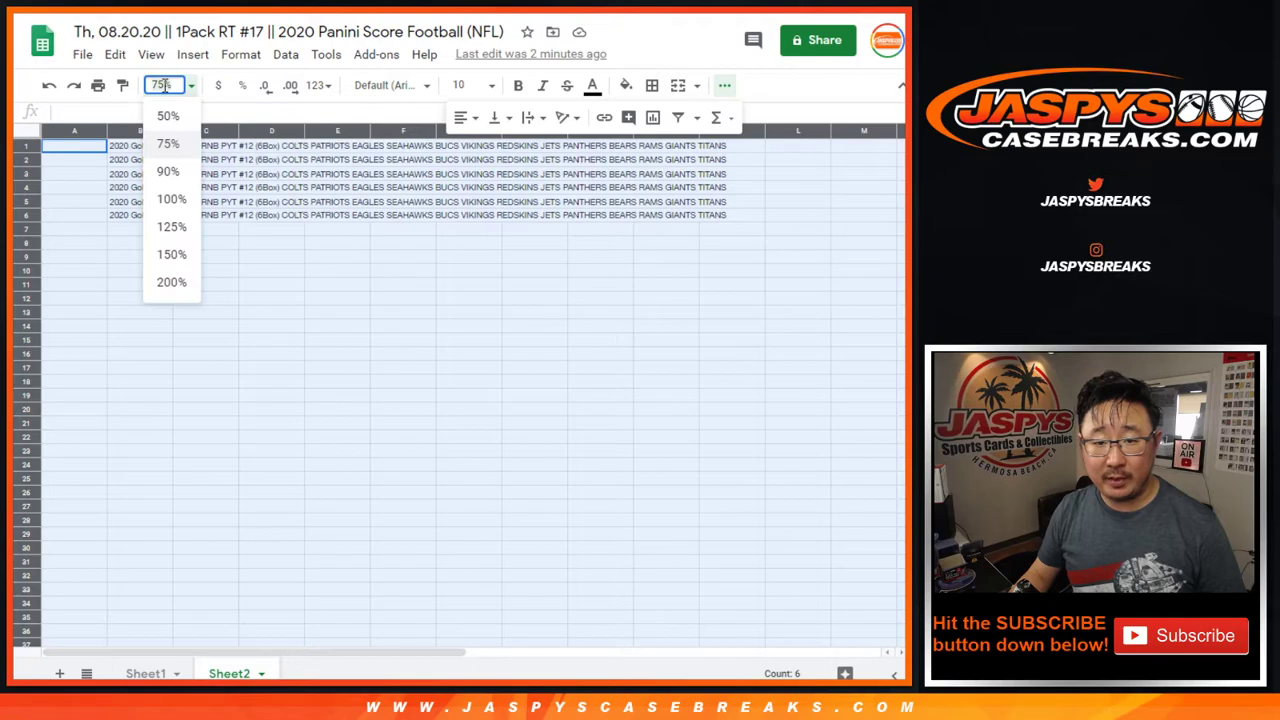
pyautogui.click(171, 226)
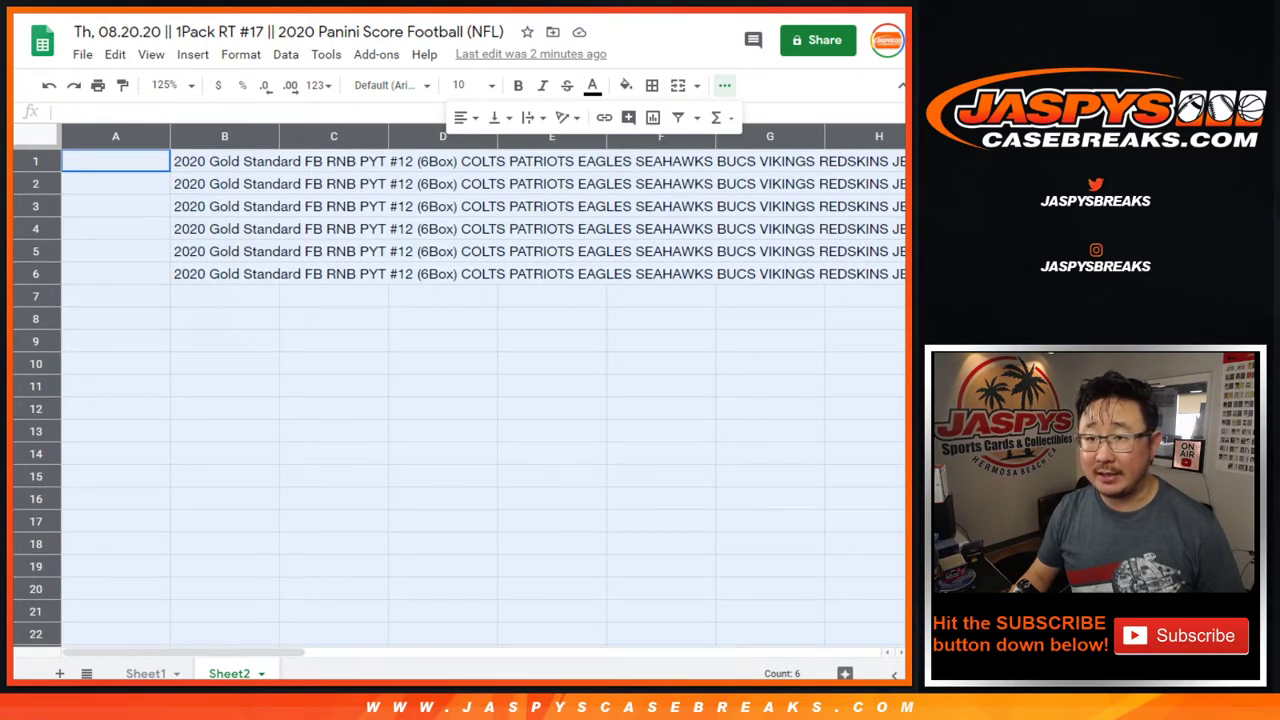
pyautogui.hotkey('ctrl', 'Tab')
# - Roll two dice, then randomize the pasted name list four times
pyautogui.click(84, 333)
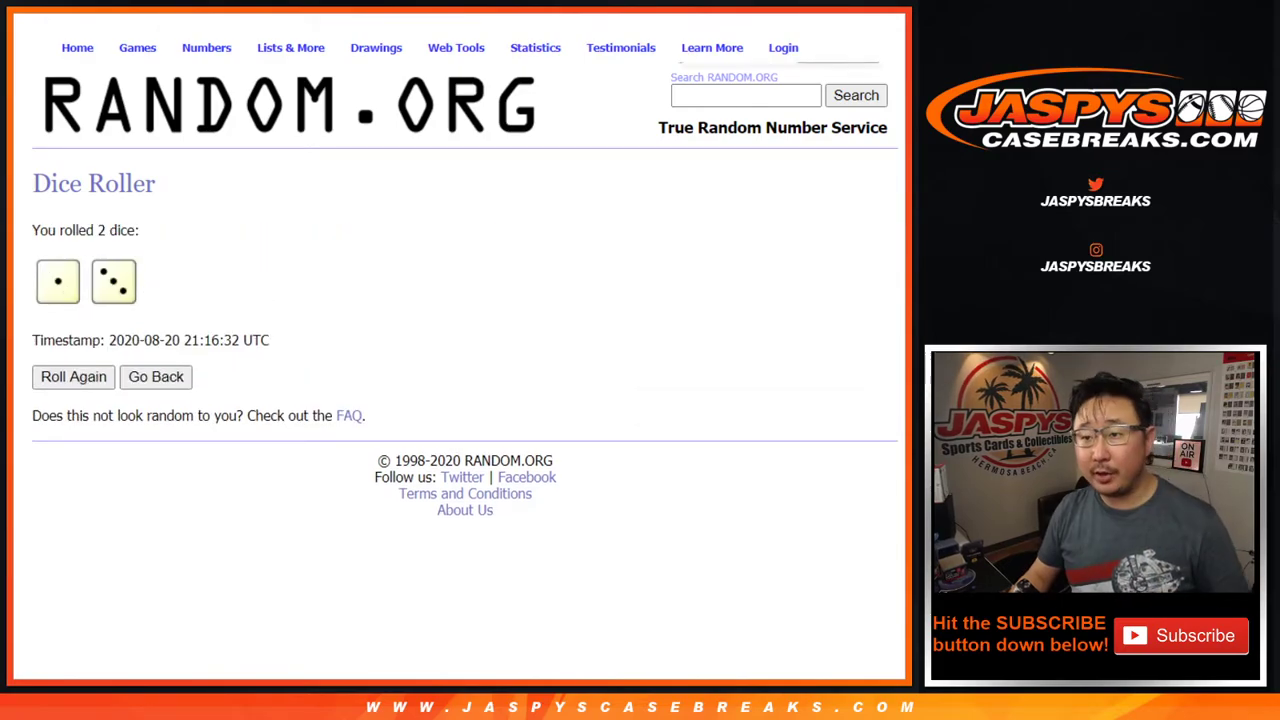
pyautogui.hotkey('ctrl', 'Tab')
pyautogui.scroll(-1, 734, 343)
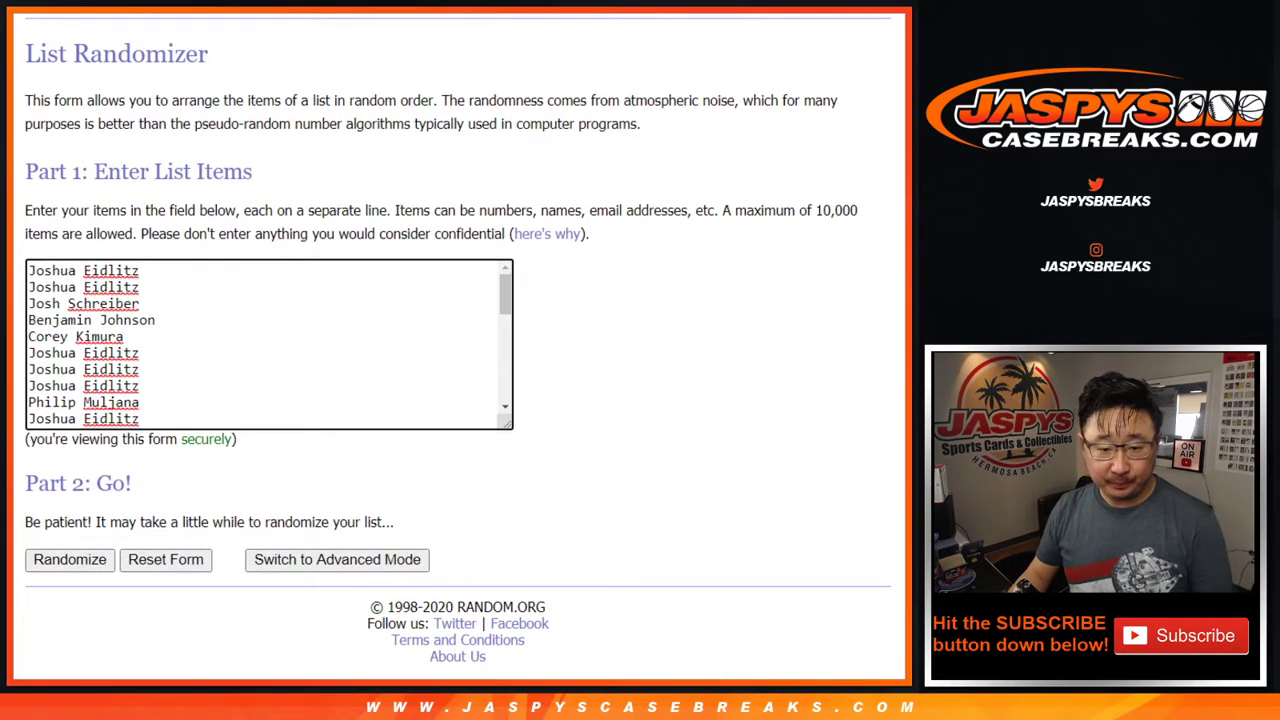
pyautogui.click(47, 562)
pyautogui.click(47, 562)
pyautogui.scroll(-4, 47, 562)
pyautogui.click(47, 562)
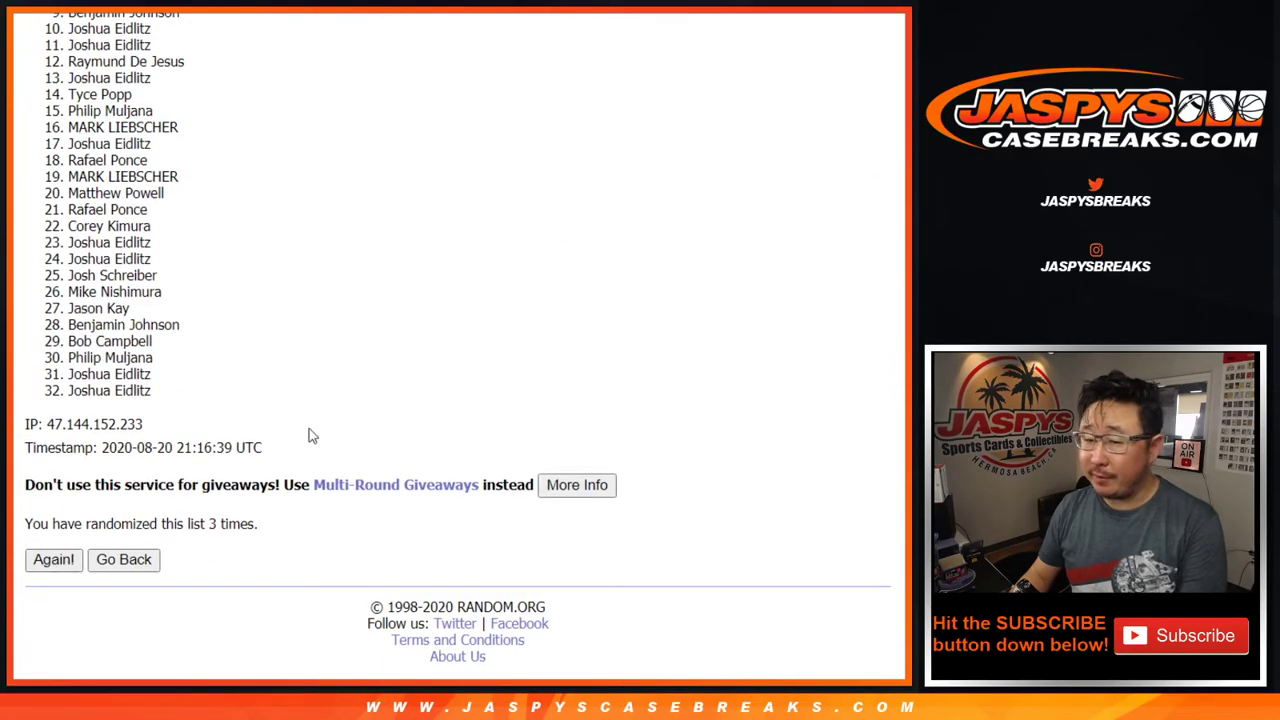
pyautogui.press('Return')
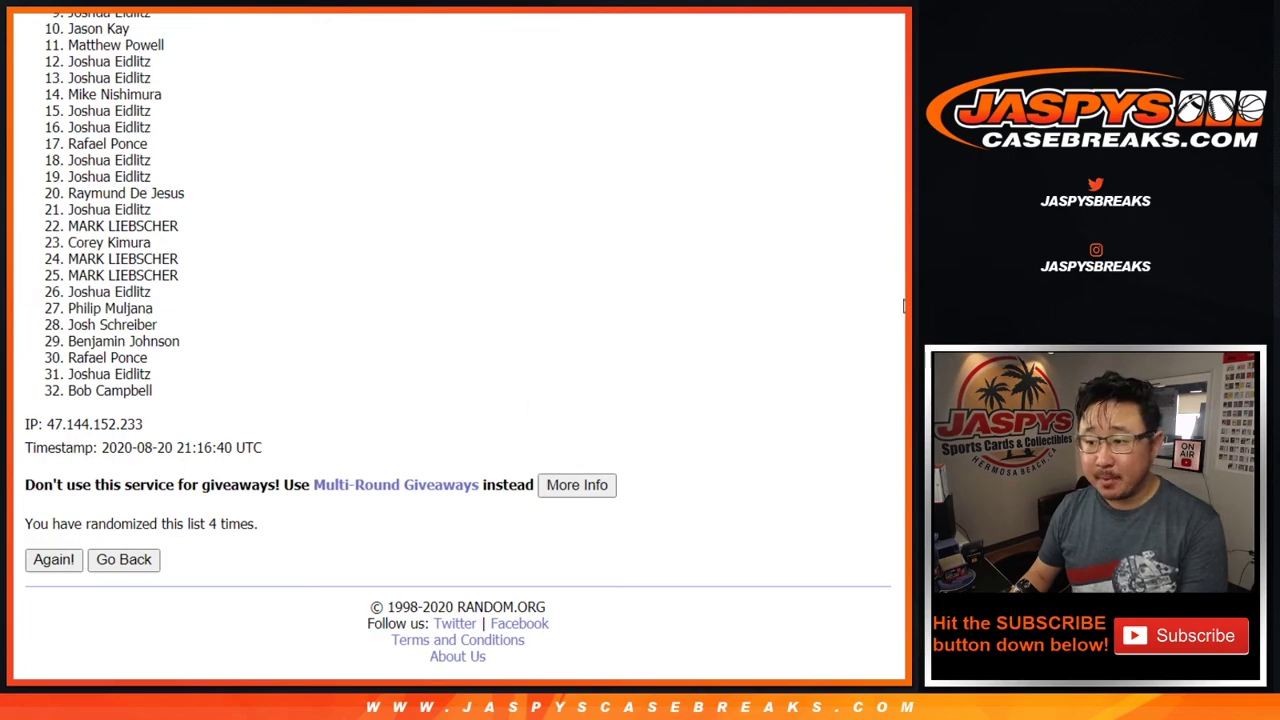
# - Select all 32 names in the final shuffled order
pyautogui.scroll(1, 904, 307)
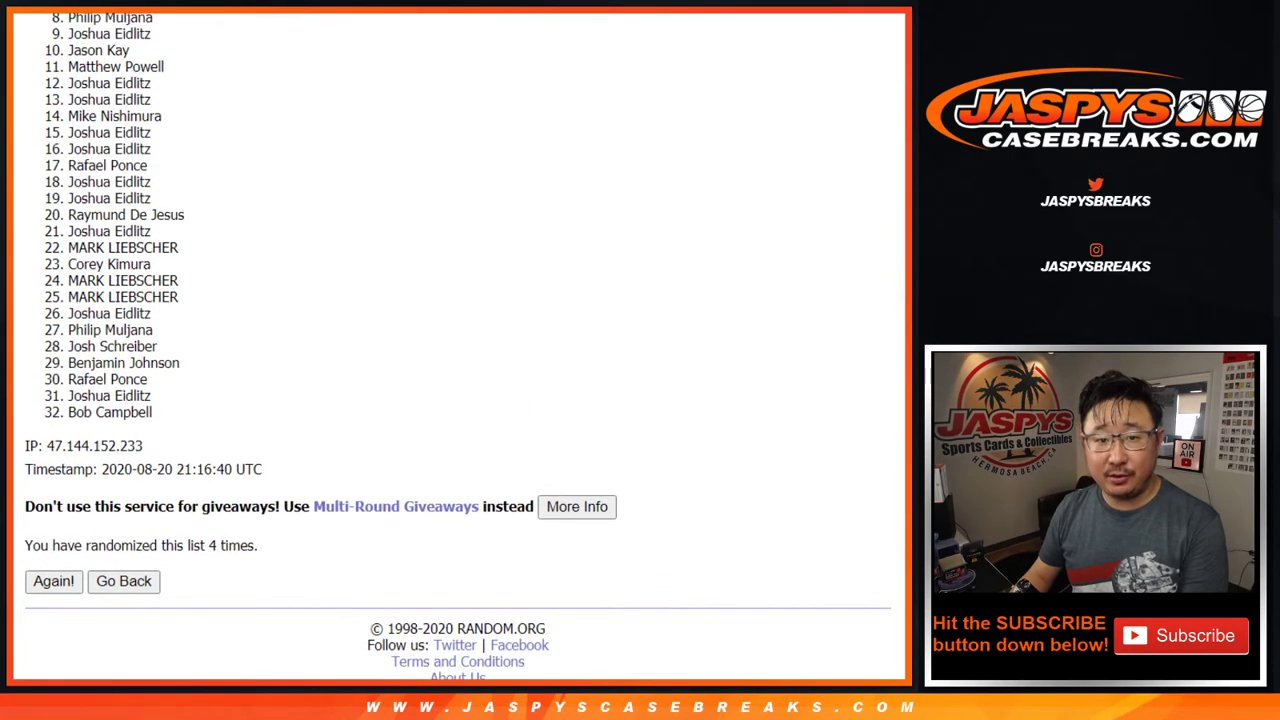
pyautogui.scroll(1, 458, 340)
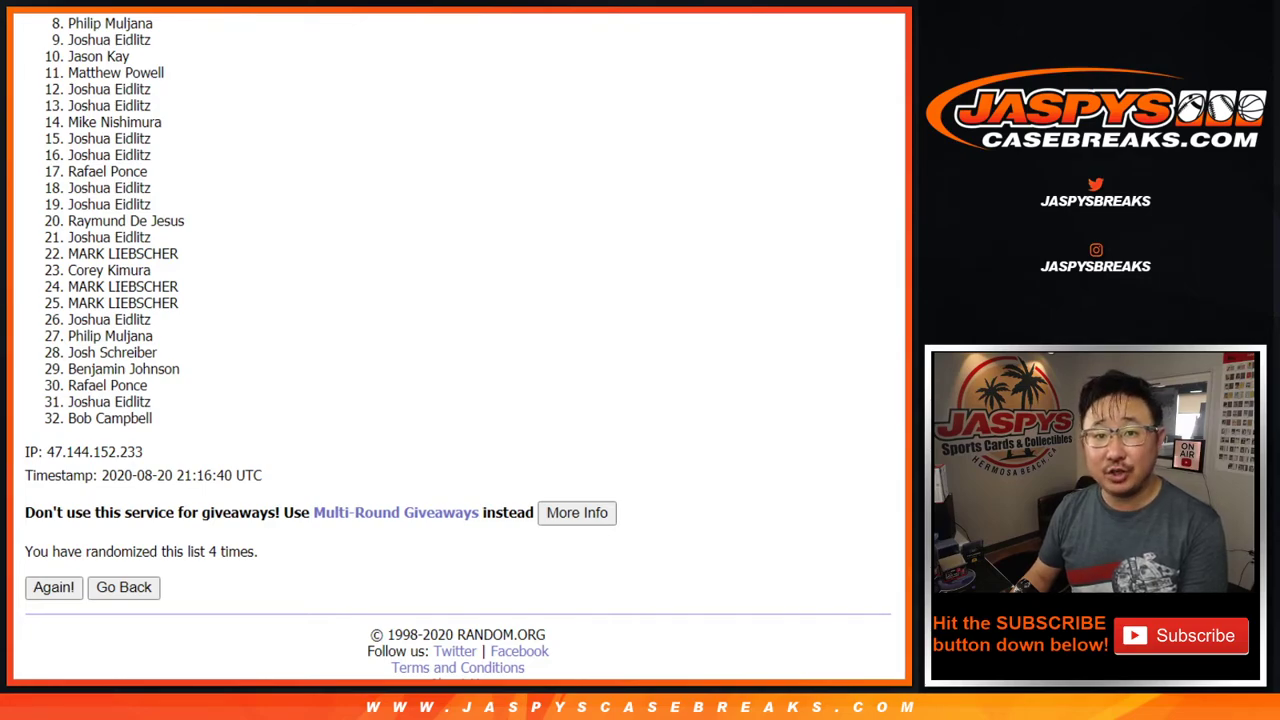
pyautogui.scroll(1, 458, 346)
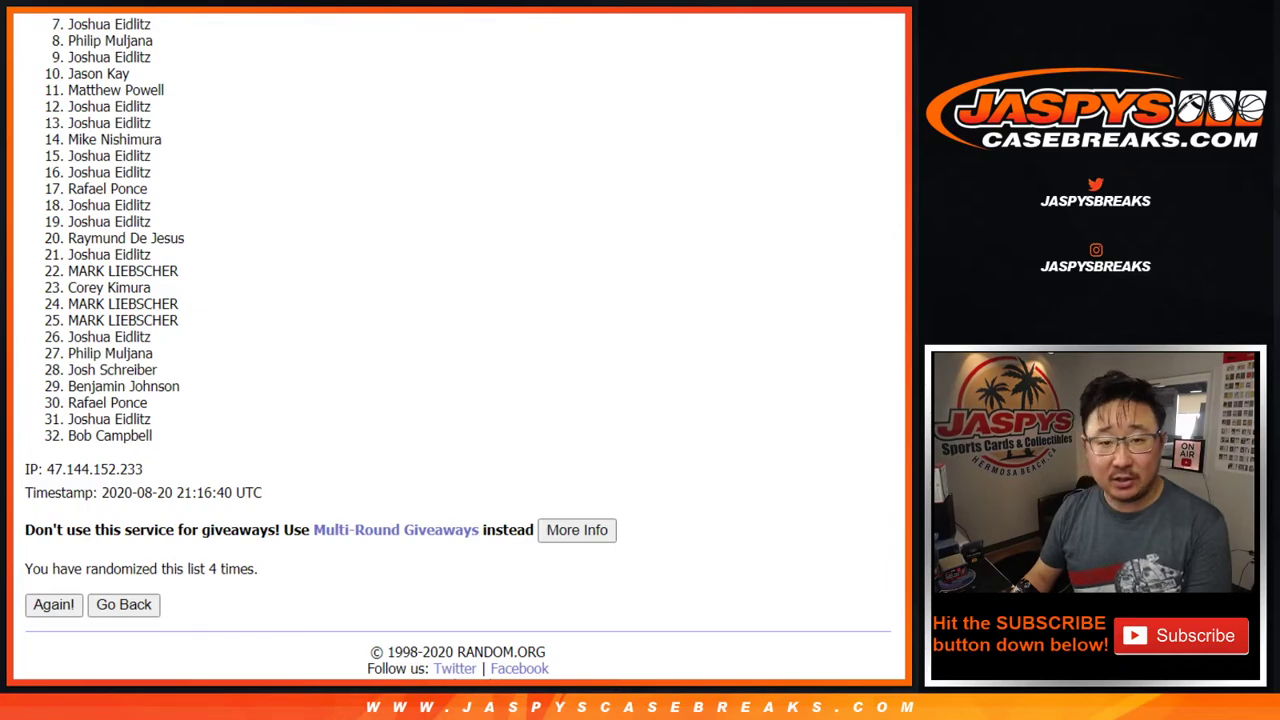
pyautogui.scroll(3, 458, 346)
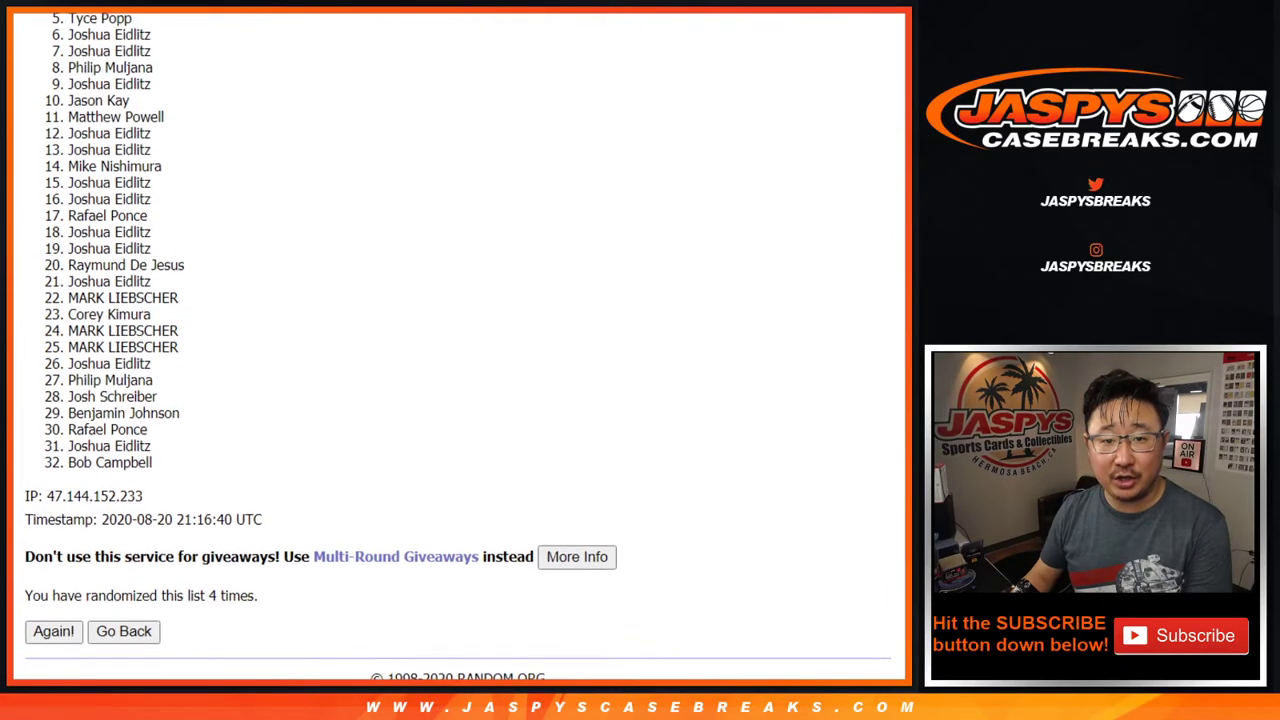
pyautogui.scroll(1, 458, 346)
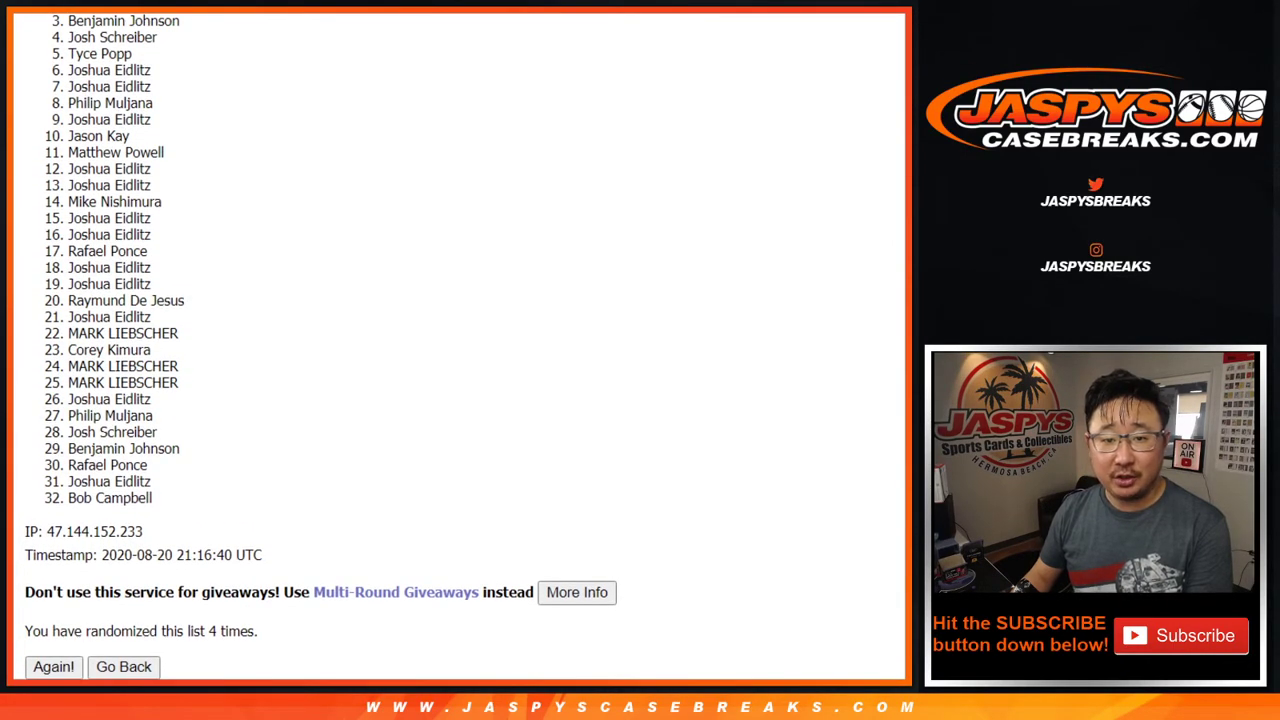
pyautogui.scroll(2, 700, 207)
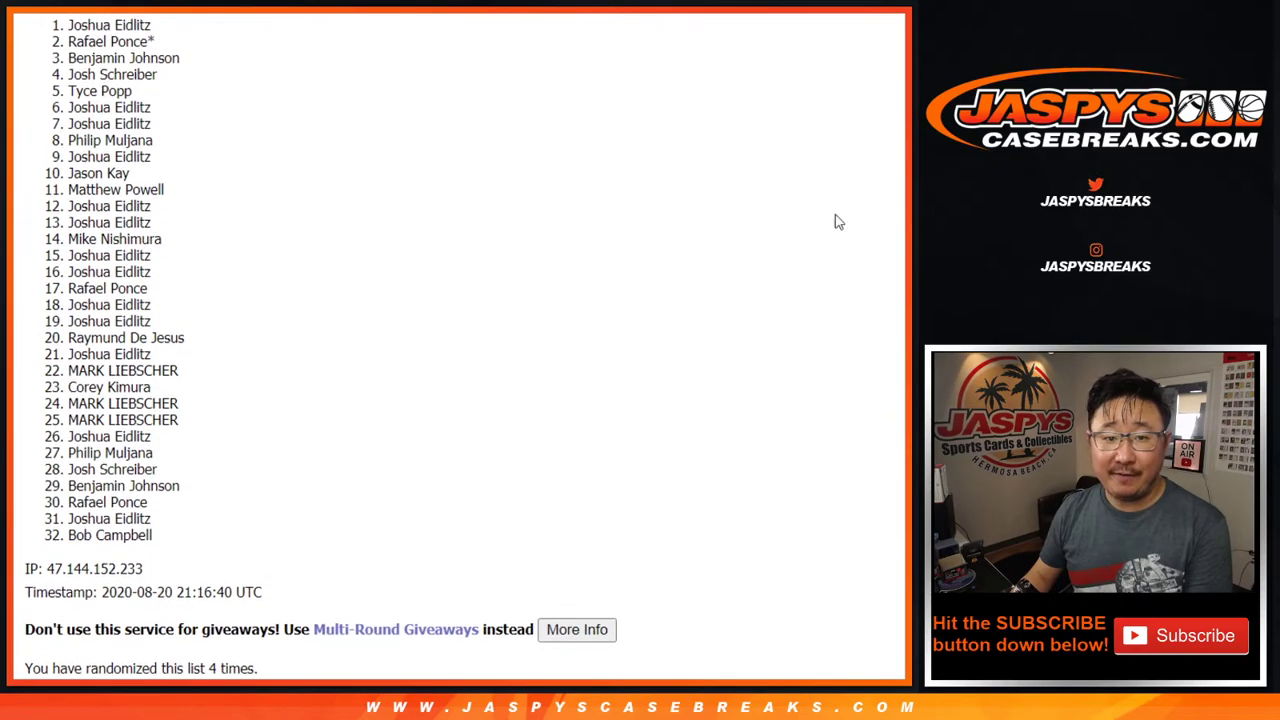
pyautogui.moveTo(67, 28); pyautogui.dragTo(168, 538)
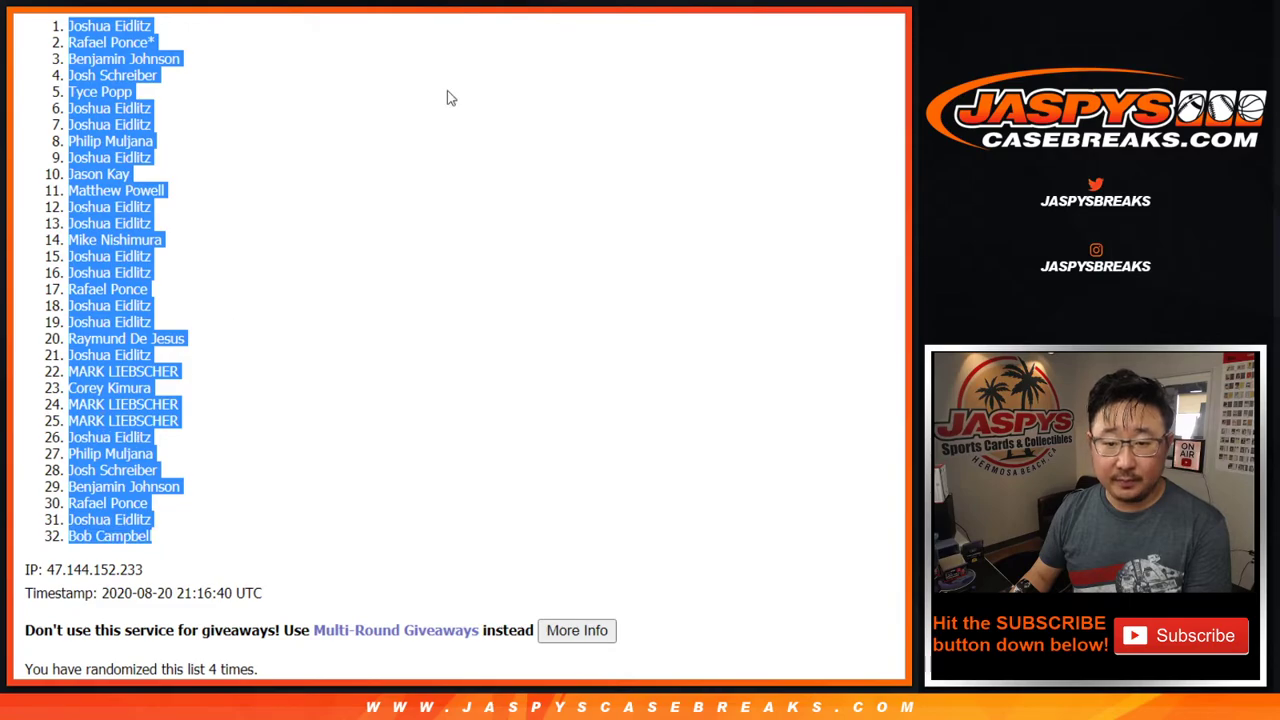
# - Paste the shuffled names into Sheet2 column A starting at A1
pyautogui.hotkey('ctrl', 'c')
pyautogui.hotkey('alt', 'Tab')
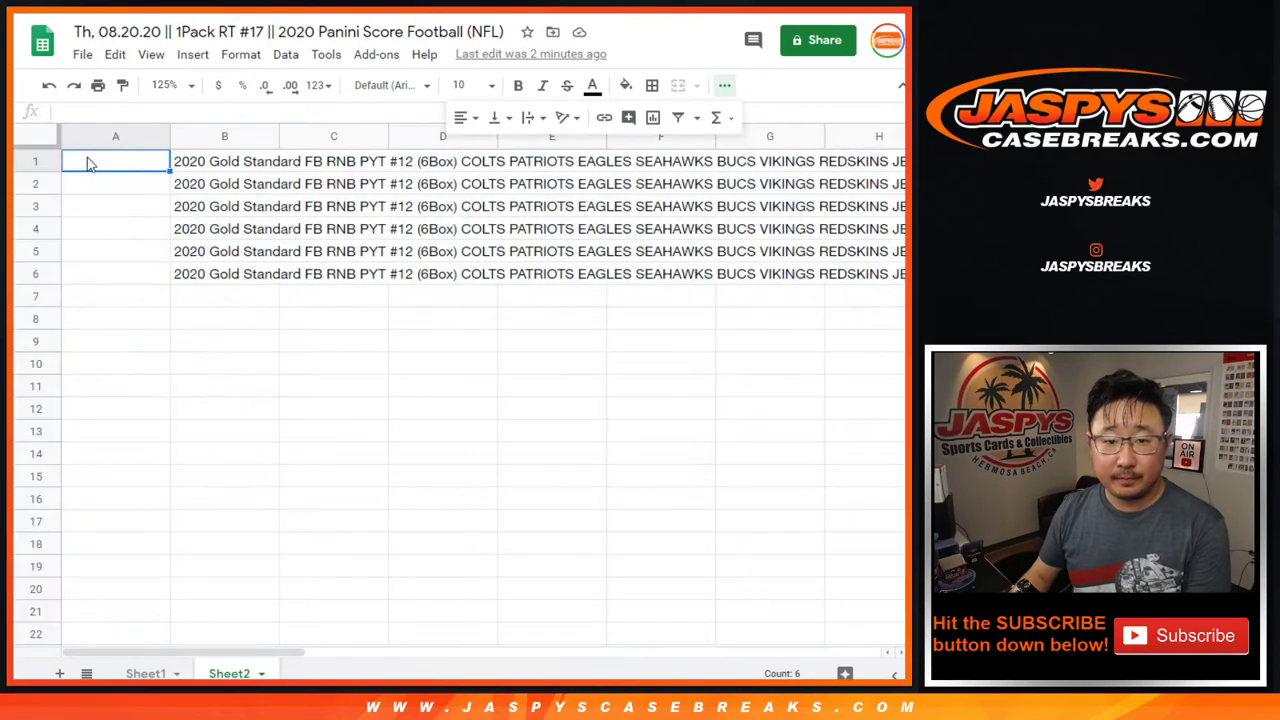
pyautogui.rightClick(89, 163)
pyautogui.click(130, 134)
pyautogui.keyDown('shift'); pyautogui.click(155, 273); pyautogui.keyUp('shift')
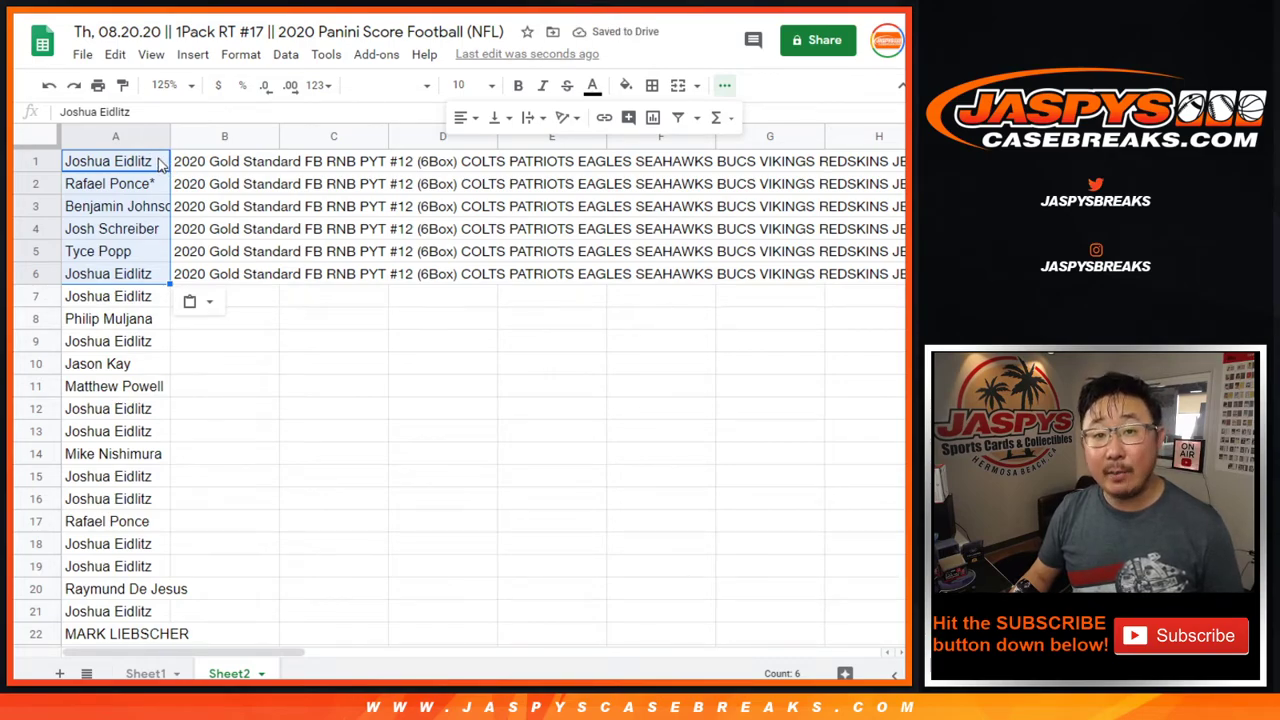
# - Append a caret (^) to the first name in A1, then select the top six names A1:A6
pyautogui.doubleClick(158, 164)
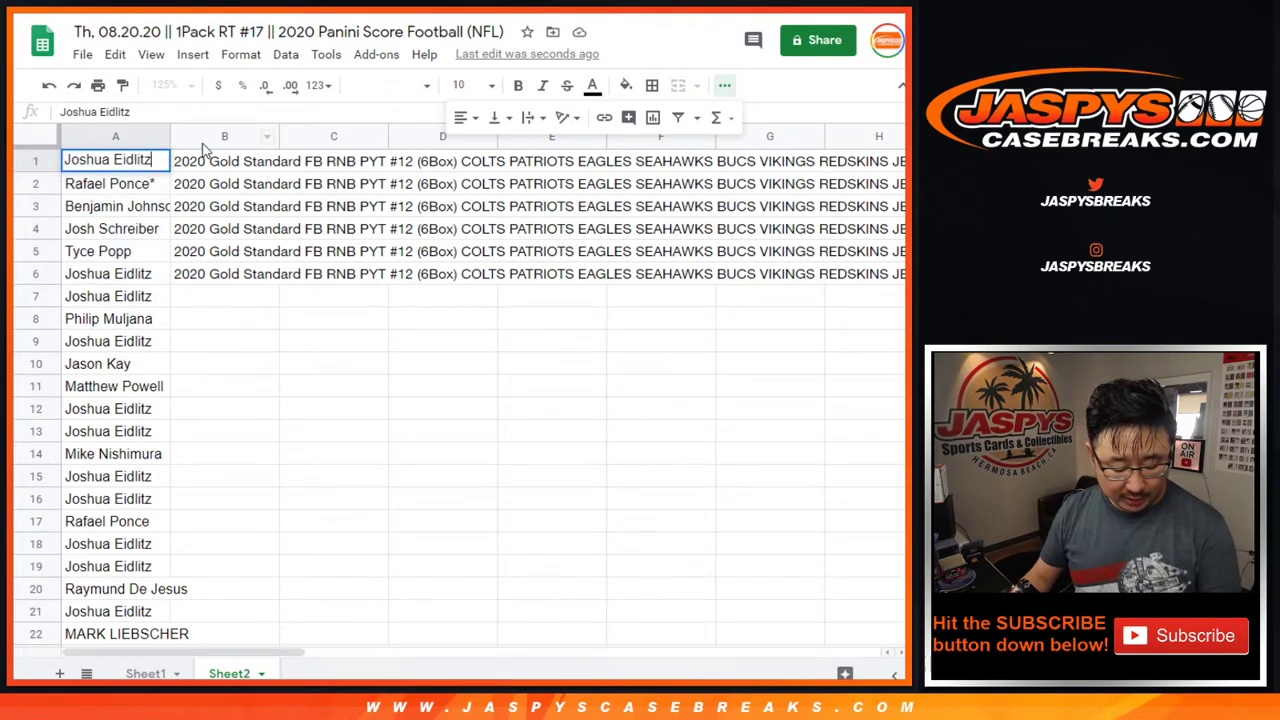
pyautogui.press('Return')
pyautogui.write('^')
pyautogui.click(150, 168)
pyautogui.hotkey('ctrl', 'z')
pyautogui.press('Up')
pyautogui.press('Return')
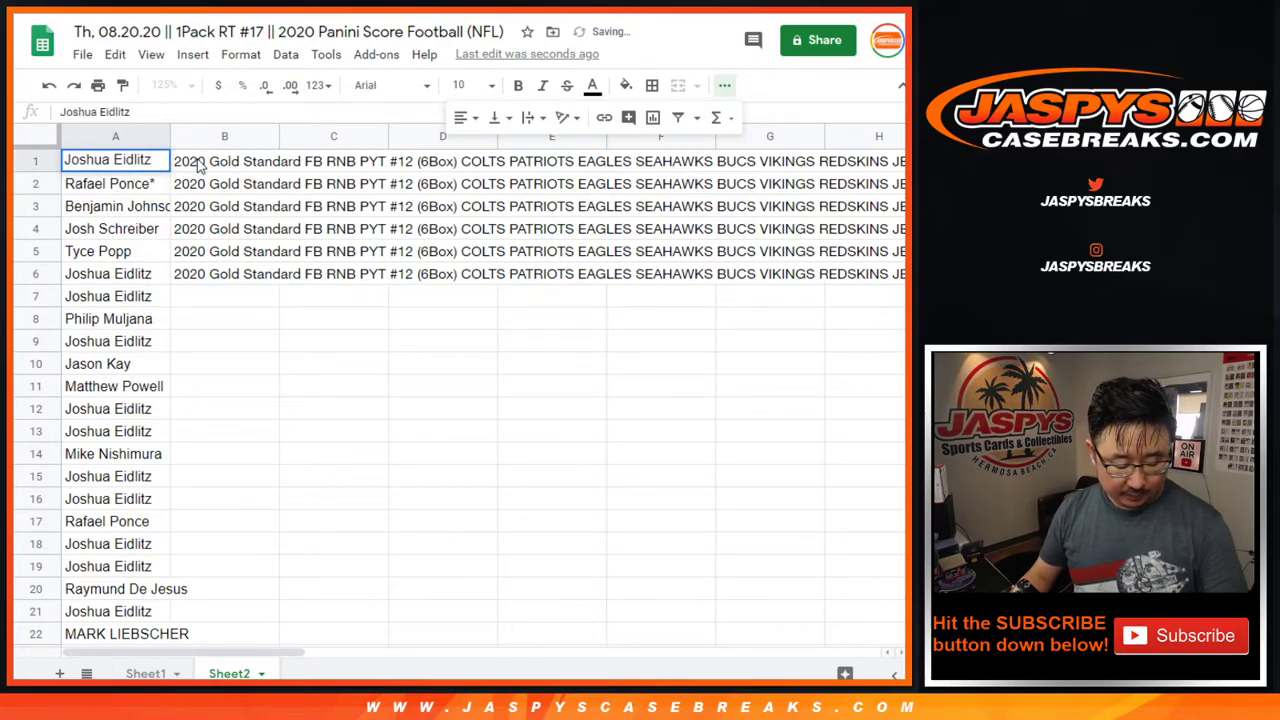
pyautogui.press('Return')
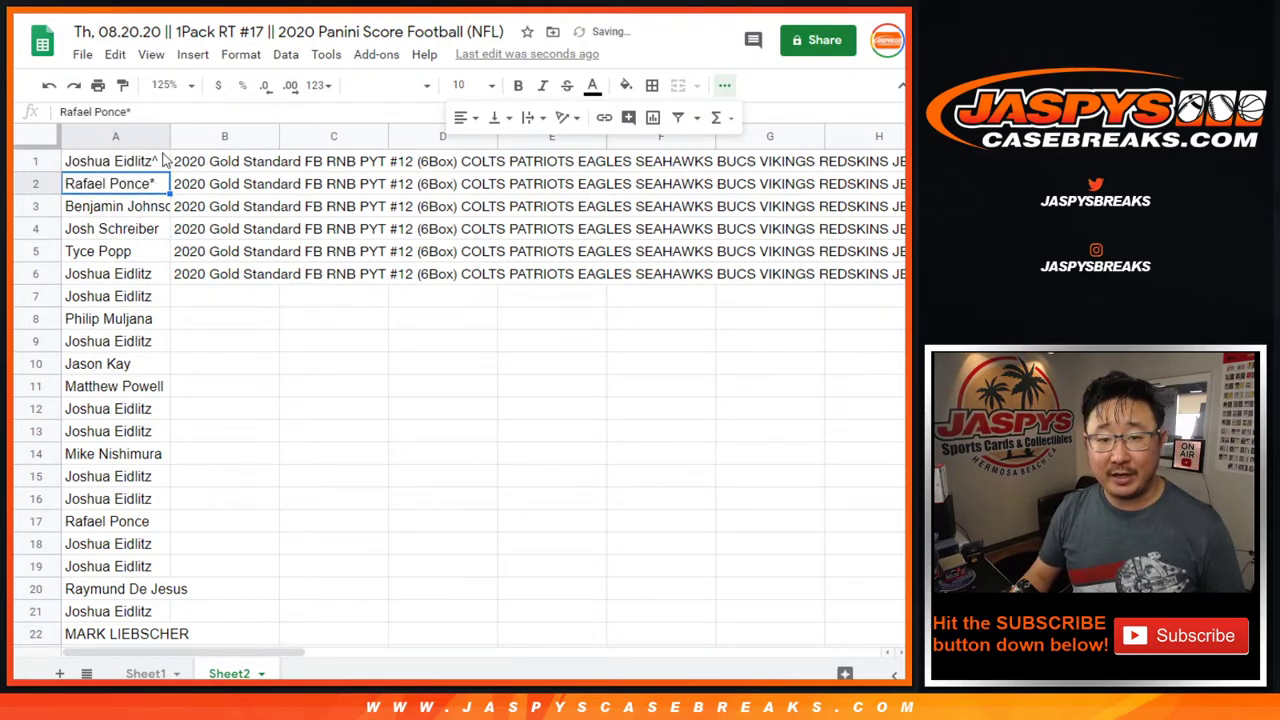
pyautogui.click(150, 163)
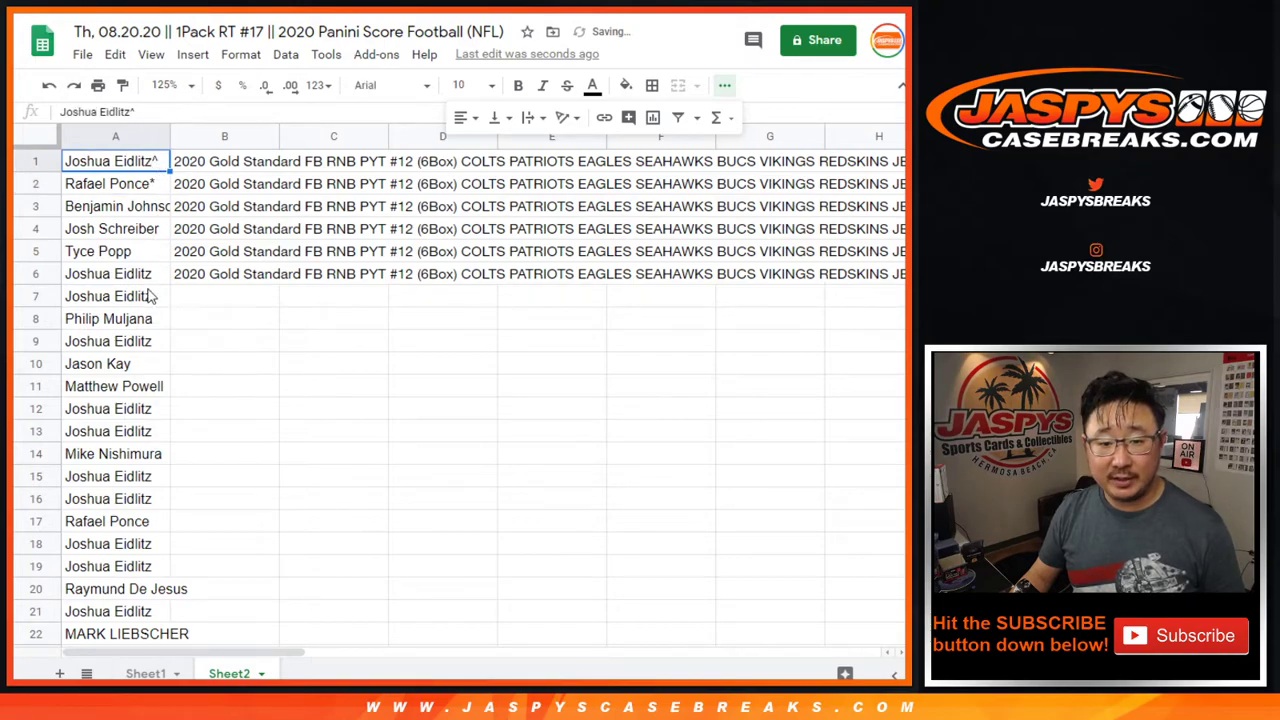
pyautogui.keyDown('shift'); pyautogui.click(120, 273); pyautogui.keyUp('shift')
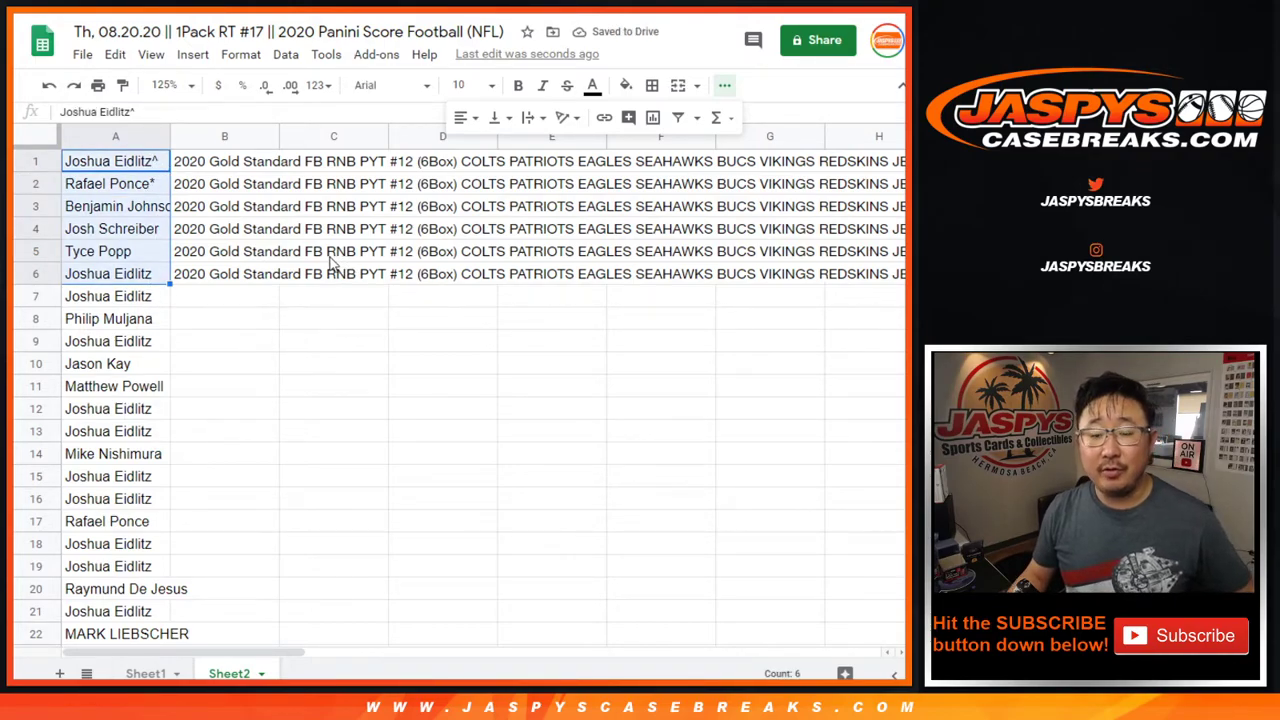